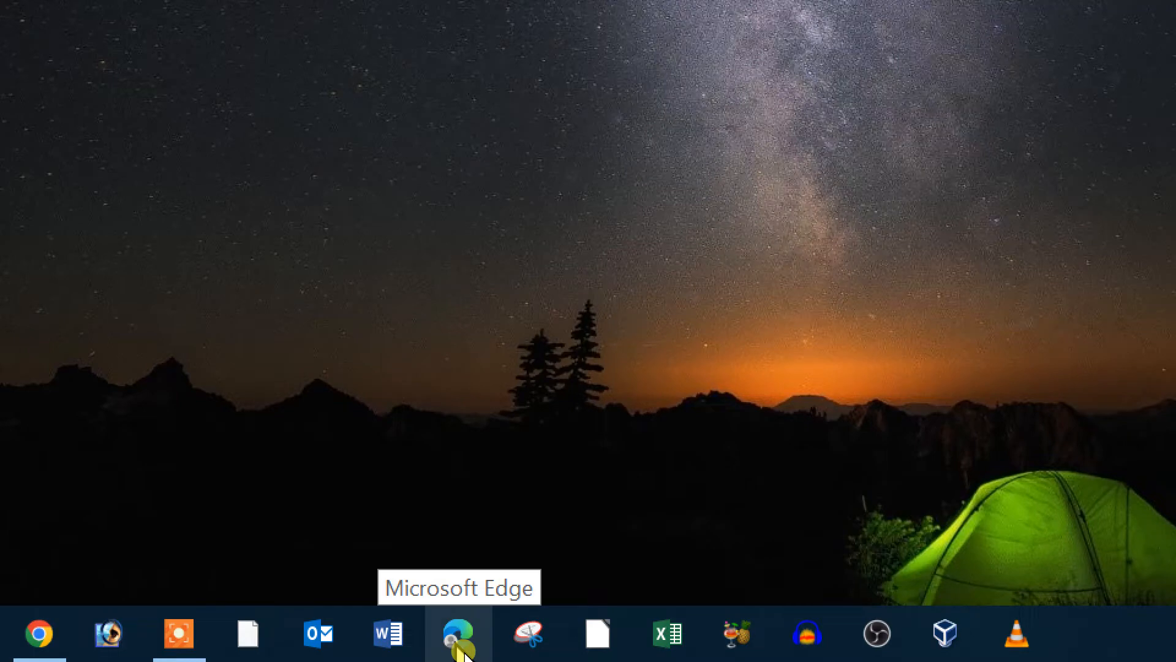
# Step: Open Microsoft Edge and accept its privacy notice
pyautogui.click(460, 649)
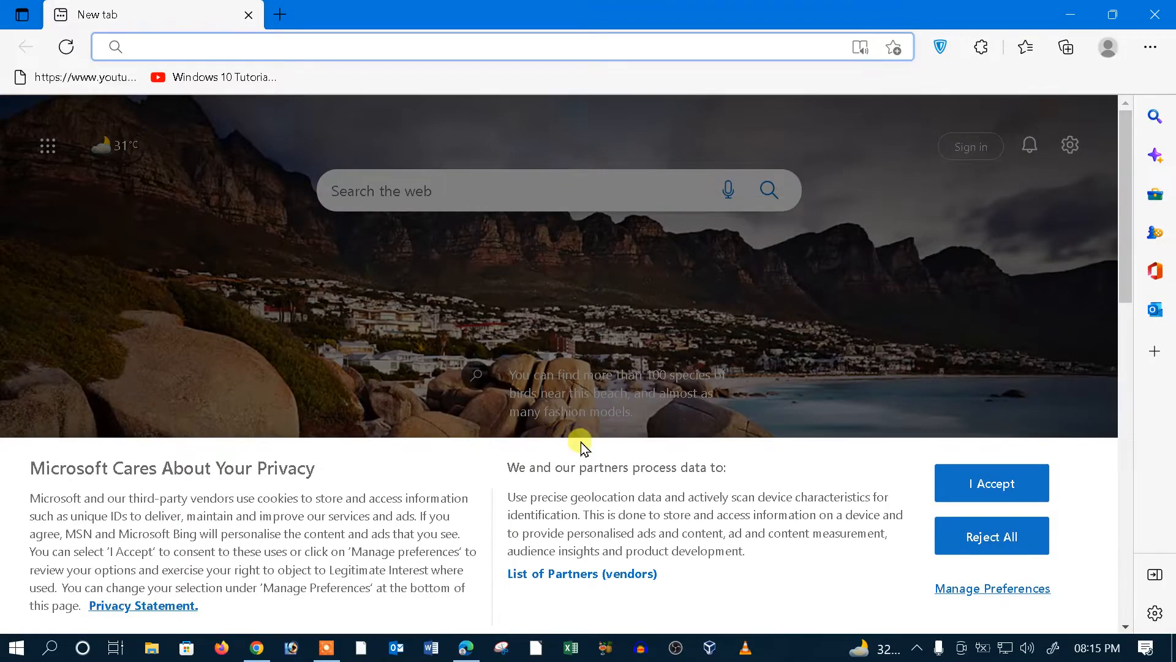
pyautogui.click(978, 483)
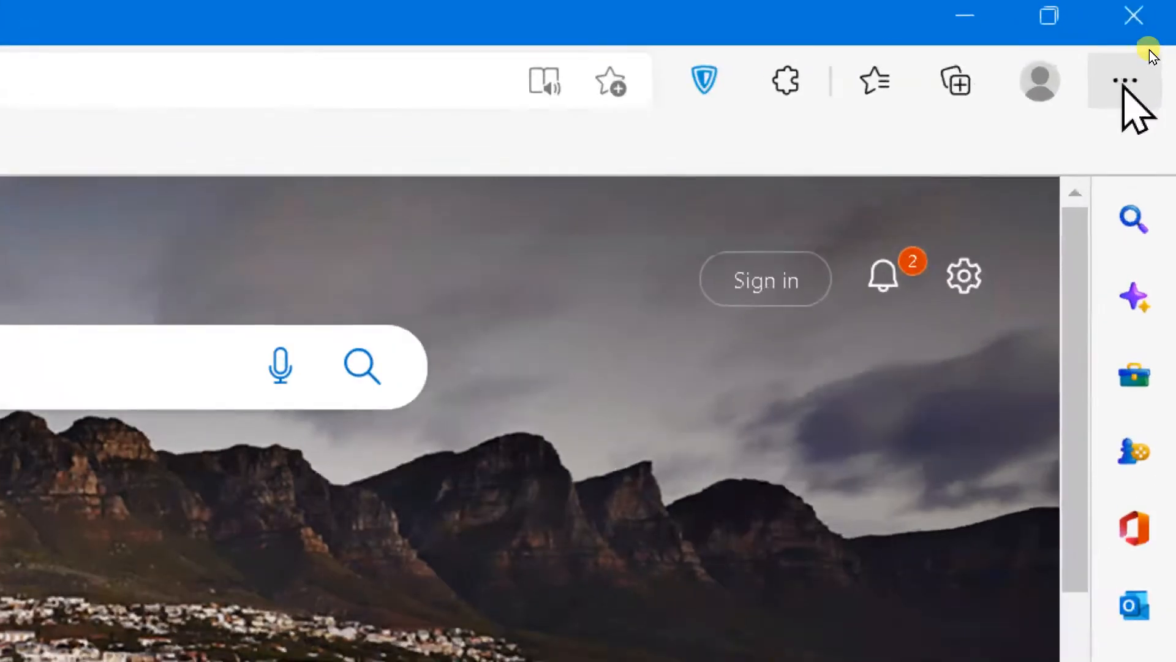
# Step: Check whether Microsoft Edge is up to date on its About page, and close the browser
pyautogui.click(1151, 48)
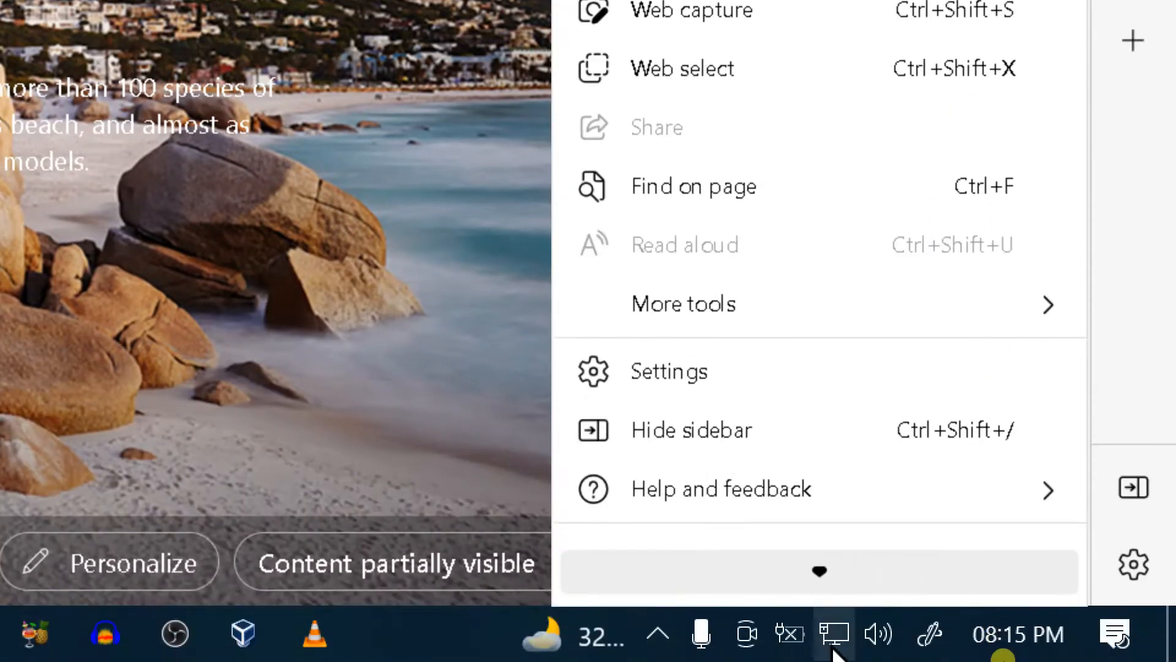
pyautogui.moveTo(793, 521)
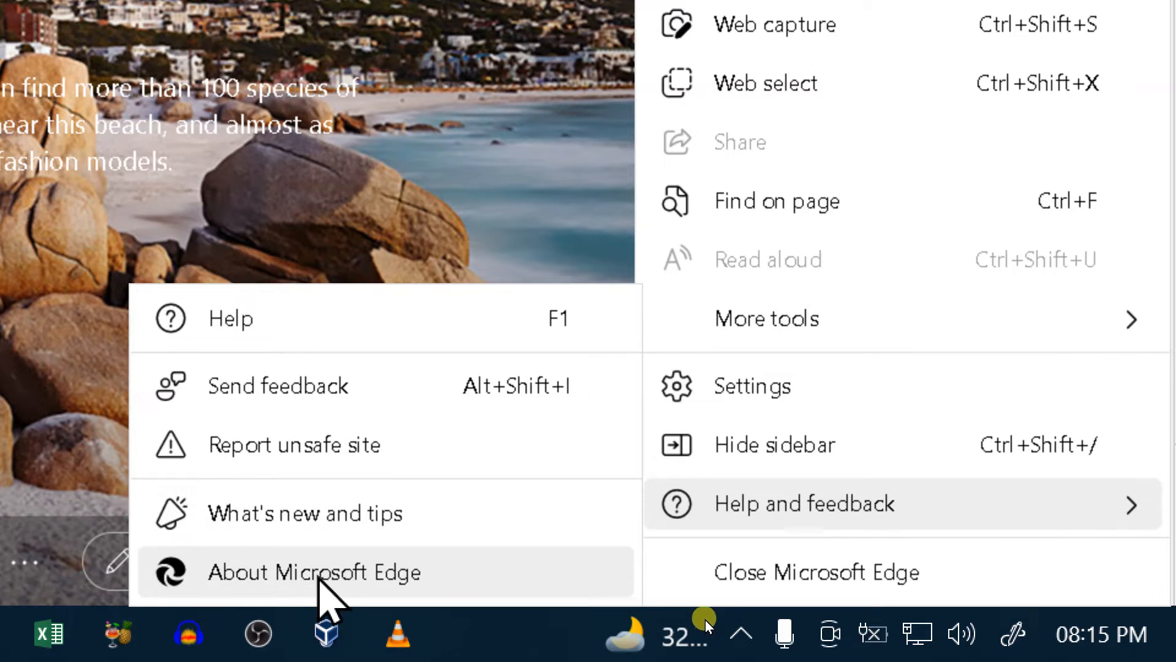
pyautogui.click(318, 576)
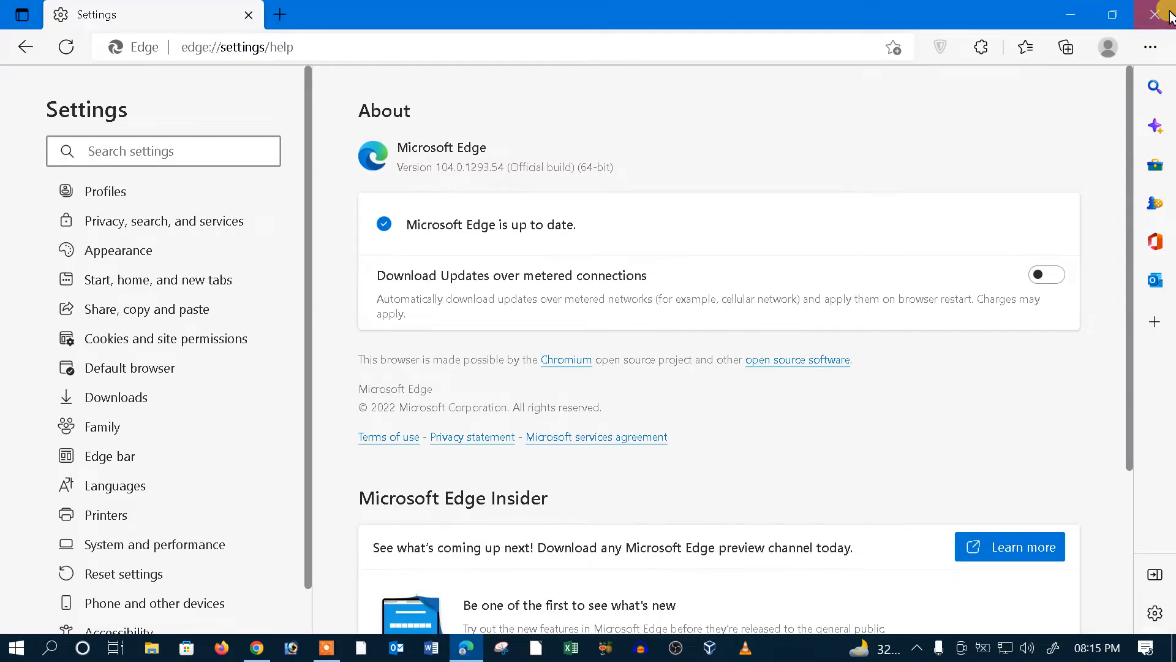
pyautogui.click(1169, 15)
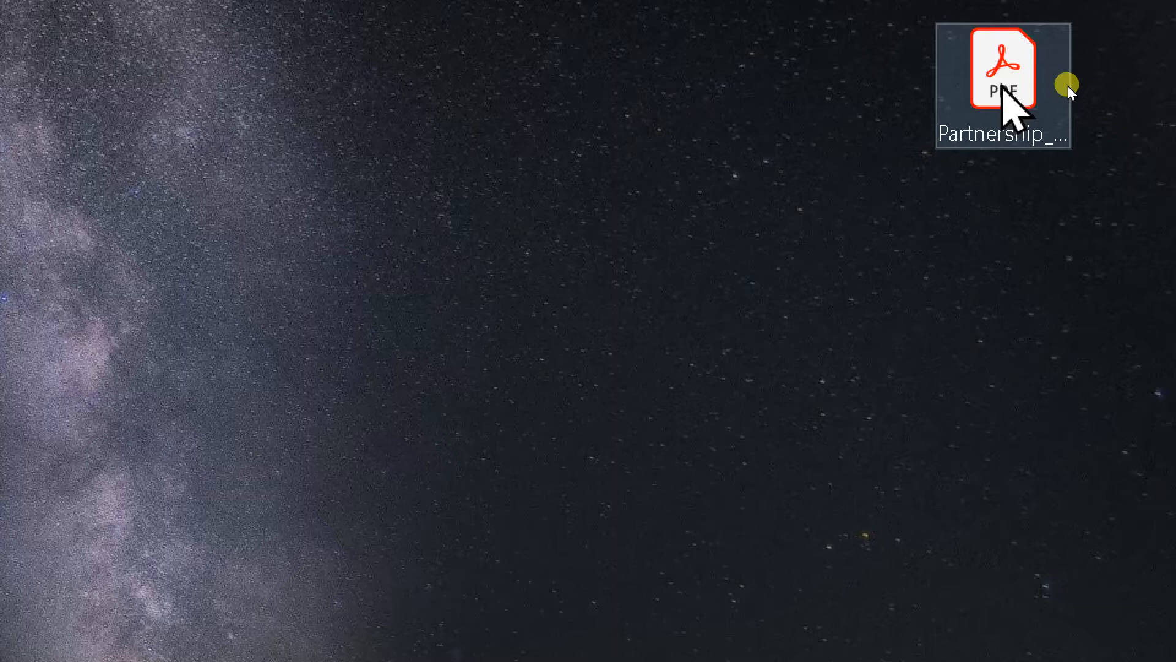
# Step: Open the Partnership_Deed PDF from the desktop with Microsoft Edge
pyautogui.rightClick(1002, 87)
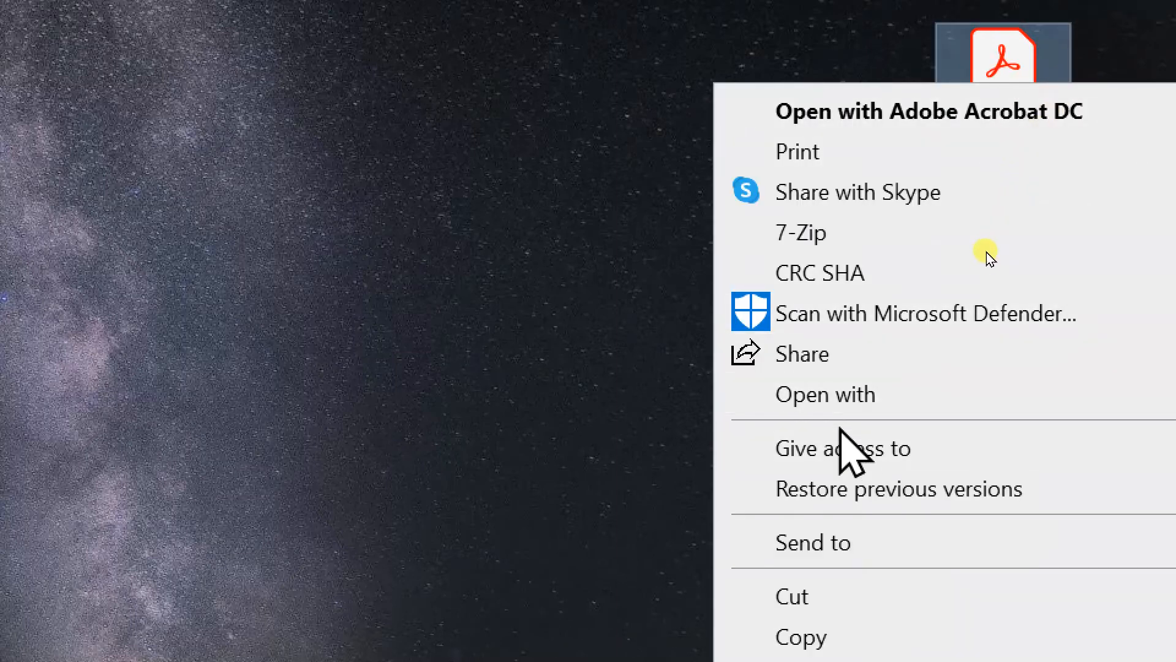
pyautogui.moveTo(841, 401)
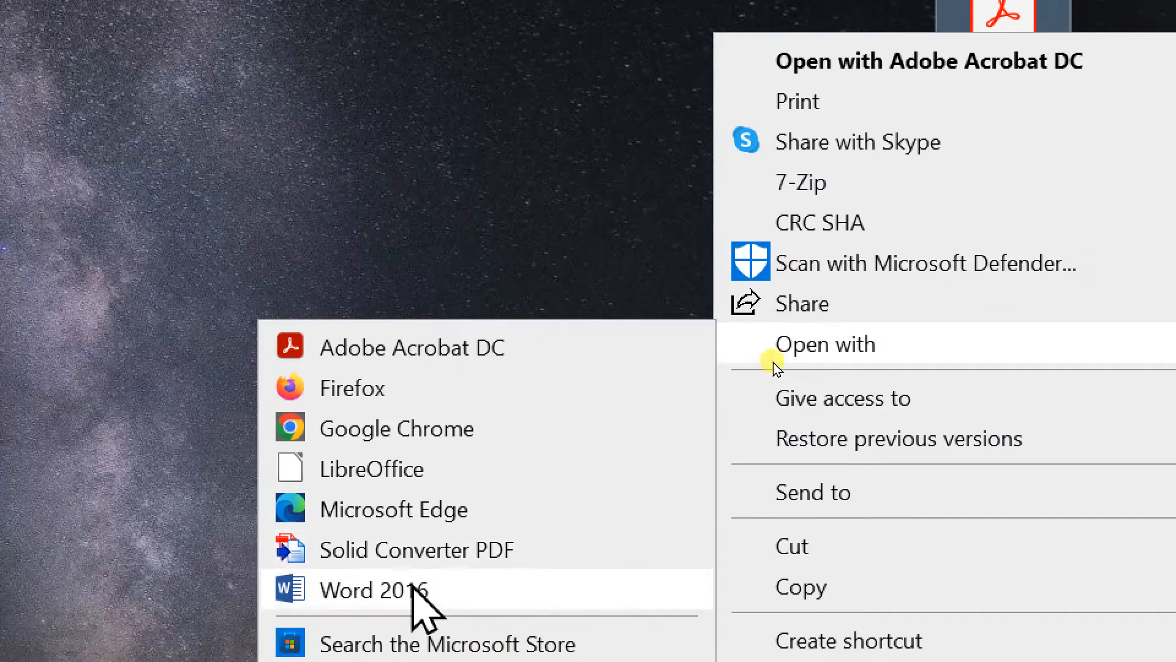
pyautogui.click(401, 502)
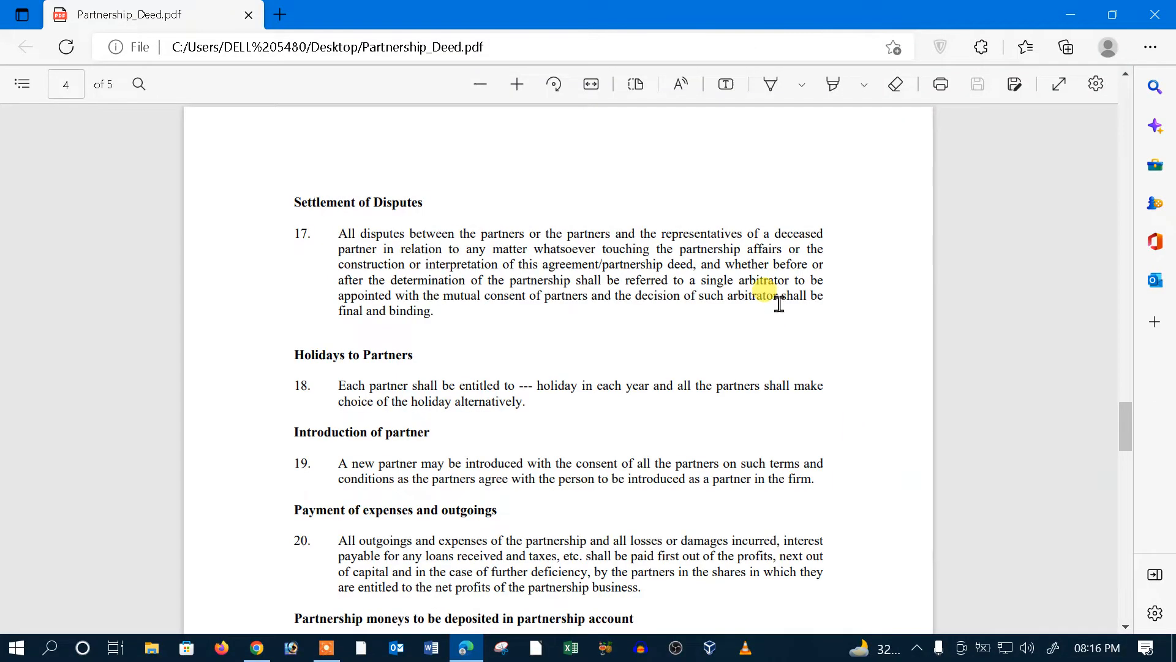
# Step: Highlight the text of clause 23.1 under Sale of goodwill in yellow
pyautogui.scroll(-8, 733, 427)
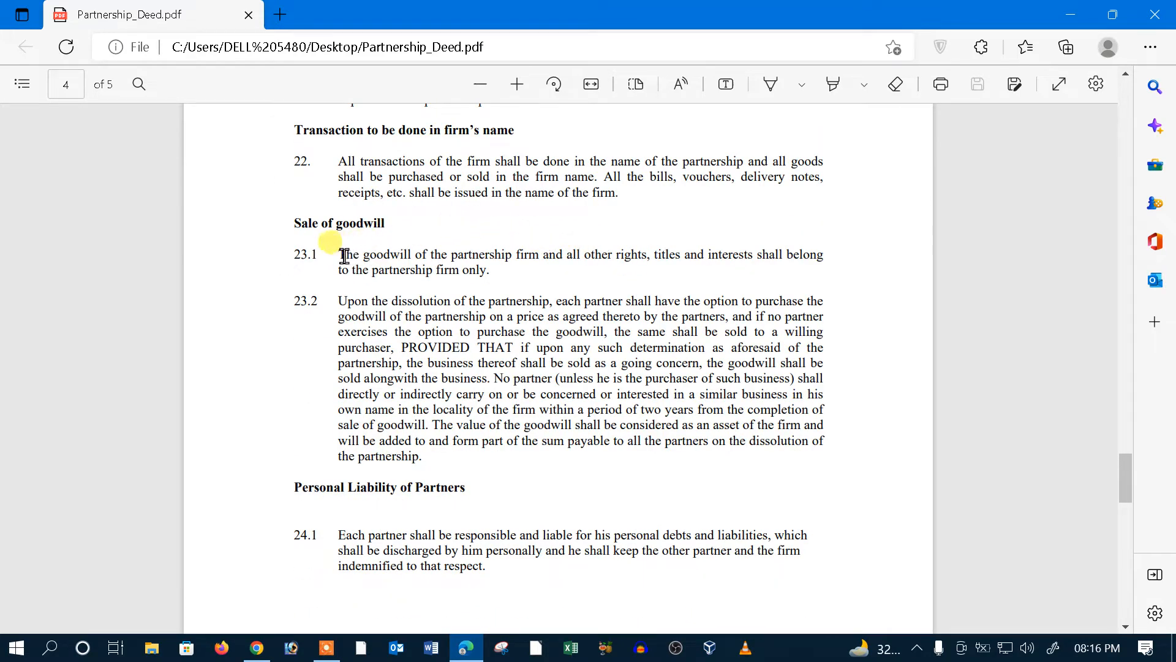
pyautogui.moveTo(339, 253); pyautogui.dragTo(493, 268)
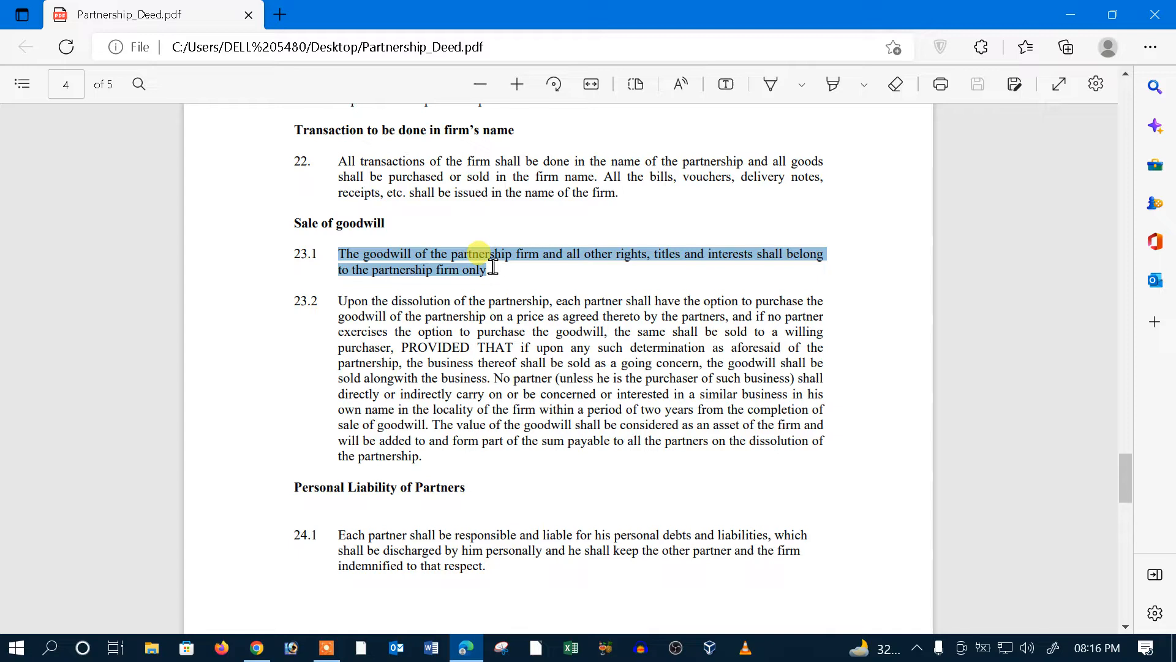
pyautogui.moveTo(493, 267); pyautogui.dragTo(486, 266)
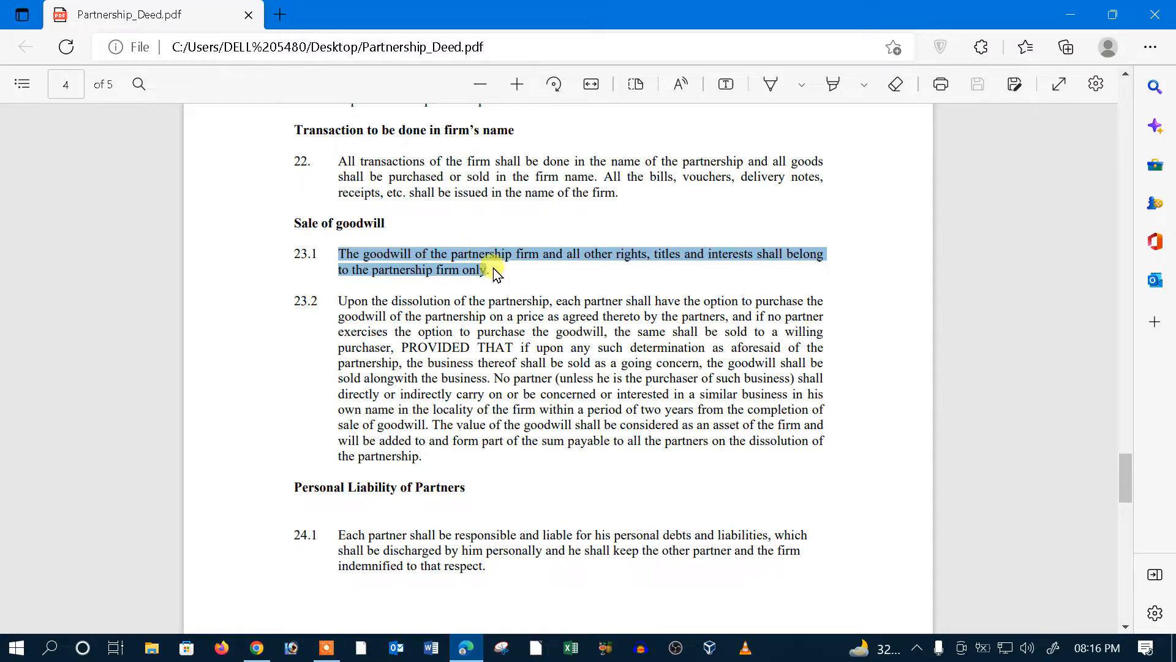
pyautogui.rightClick(464, 258)
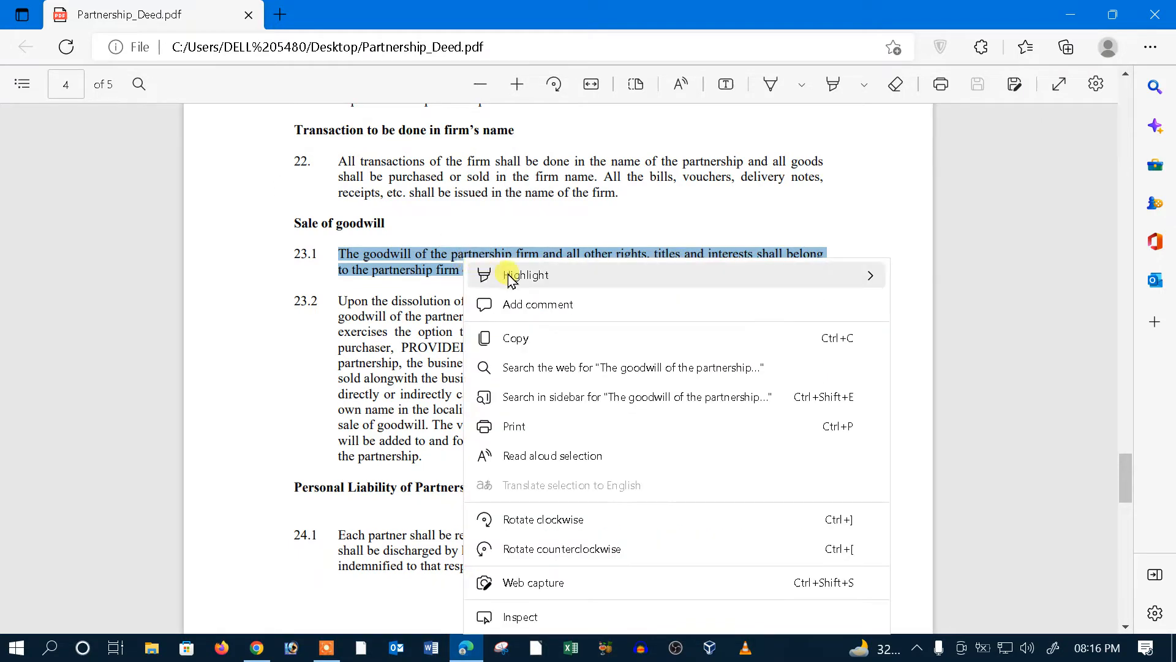
pyautogui.moveTo(472, 273)
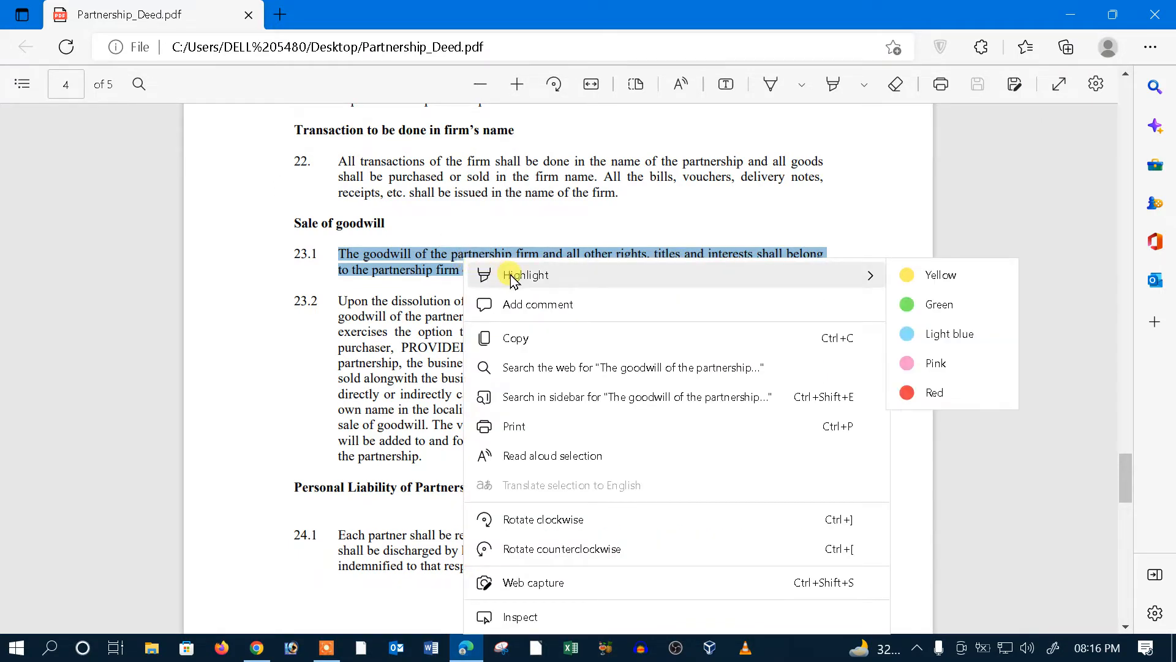
pyautogui.click(913, 280)
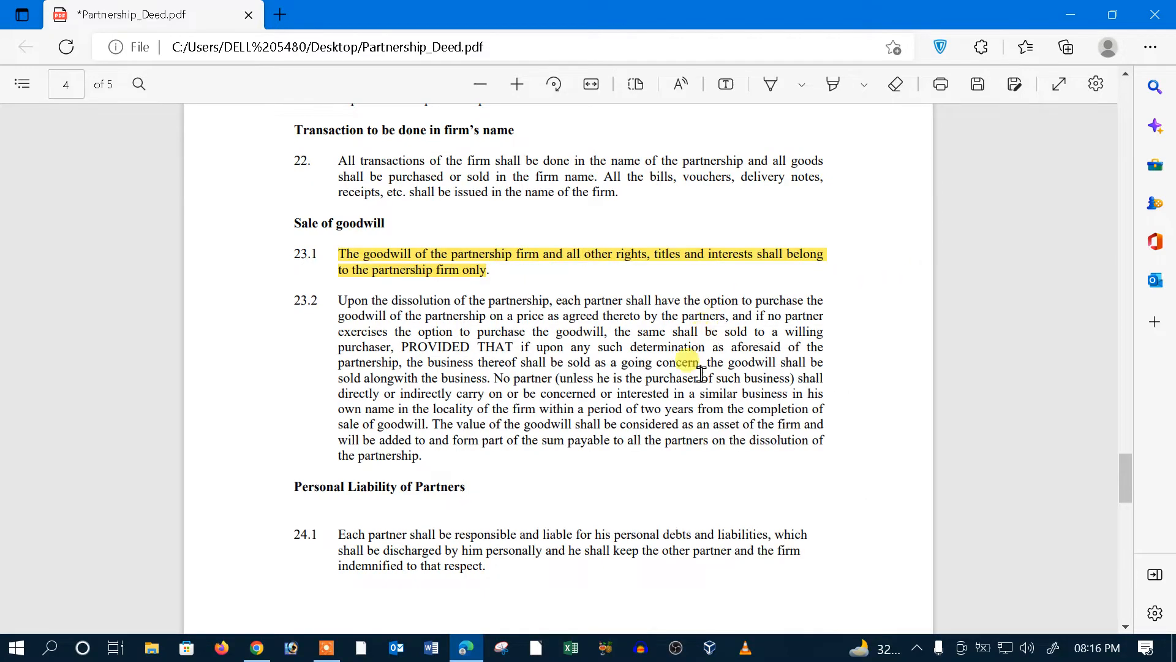
# Step: Highlight the text of clause 24.1 under Personal Liability of Partners in red
pyautogui.scroll(-3, 684, 401)
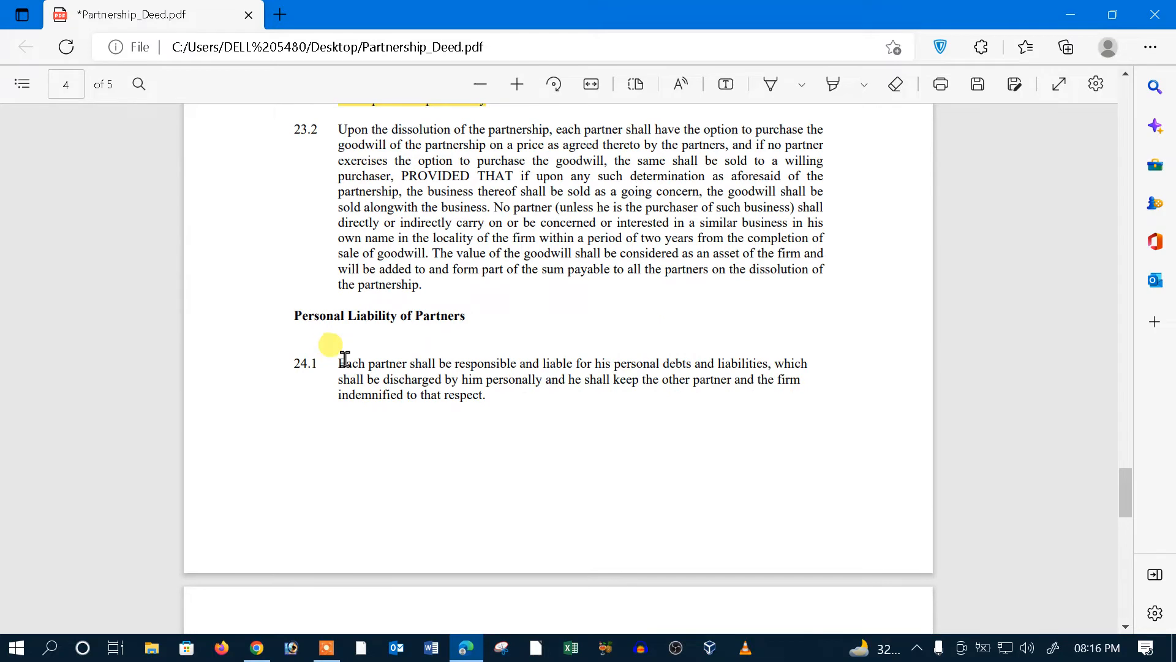
pyautogui.moveTo(338, 360); pyautogui.dragTo(478, 392)
pyautogui.rightClick(459, 380)
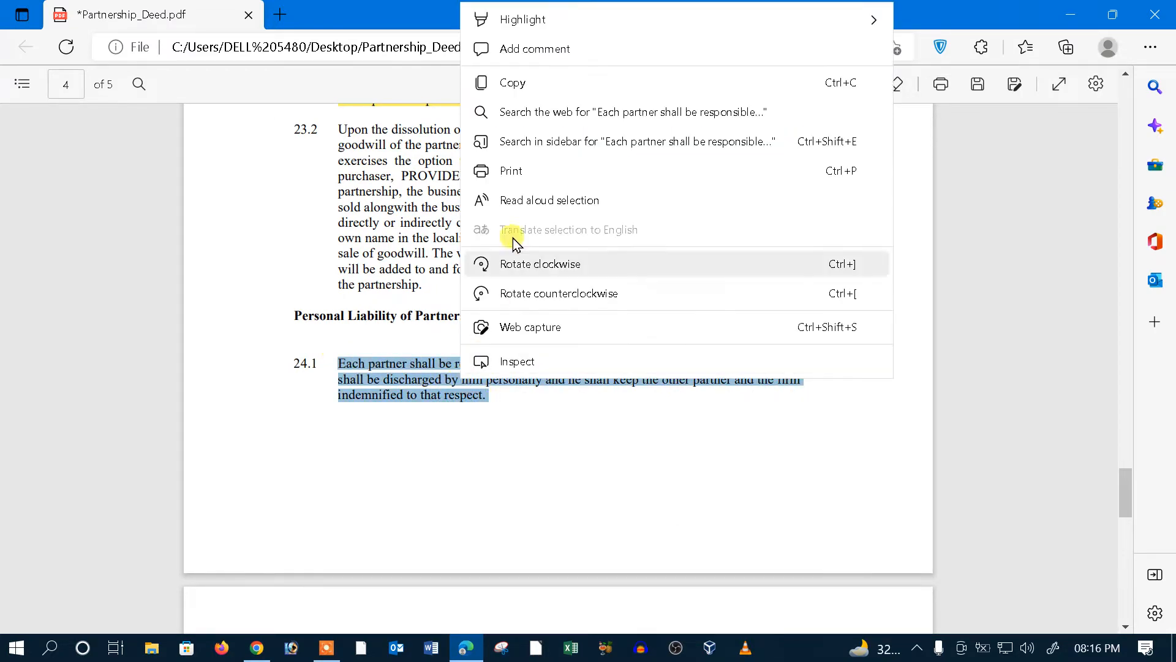
pyautogui.moveTo(561, 29)
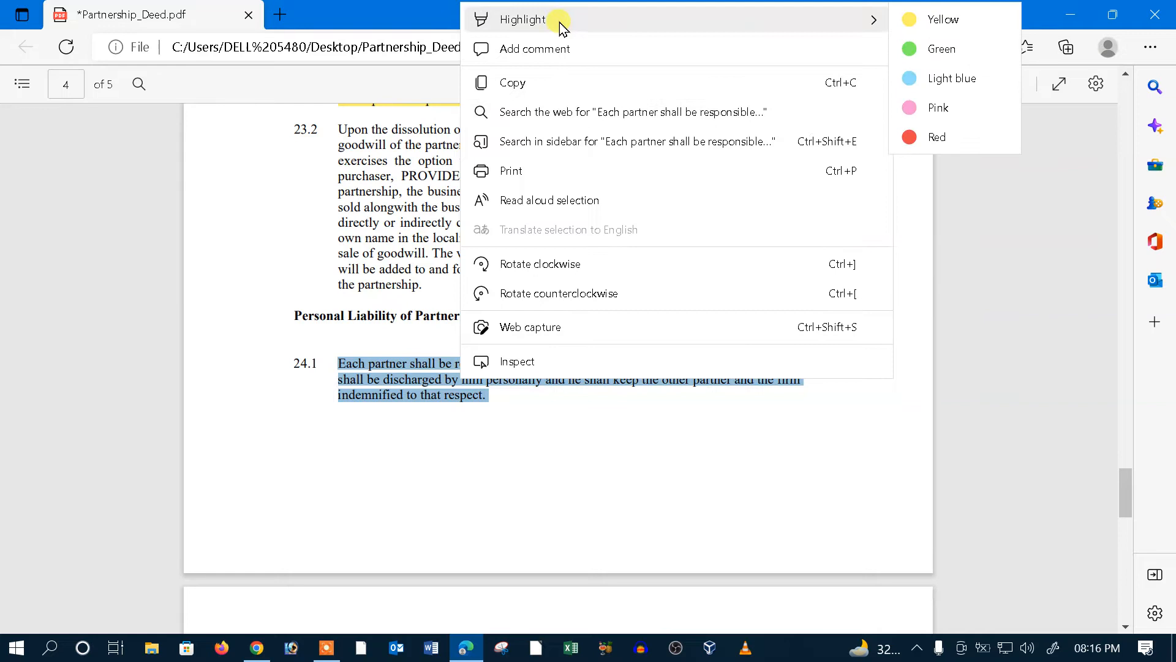
pyautogui.click(925, 139)
# Step: Highlight the text of clause 24.2 at the start of page 5 in light blue
pyautogui.scroll(-6, 670, 334)
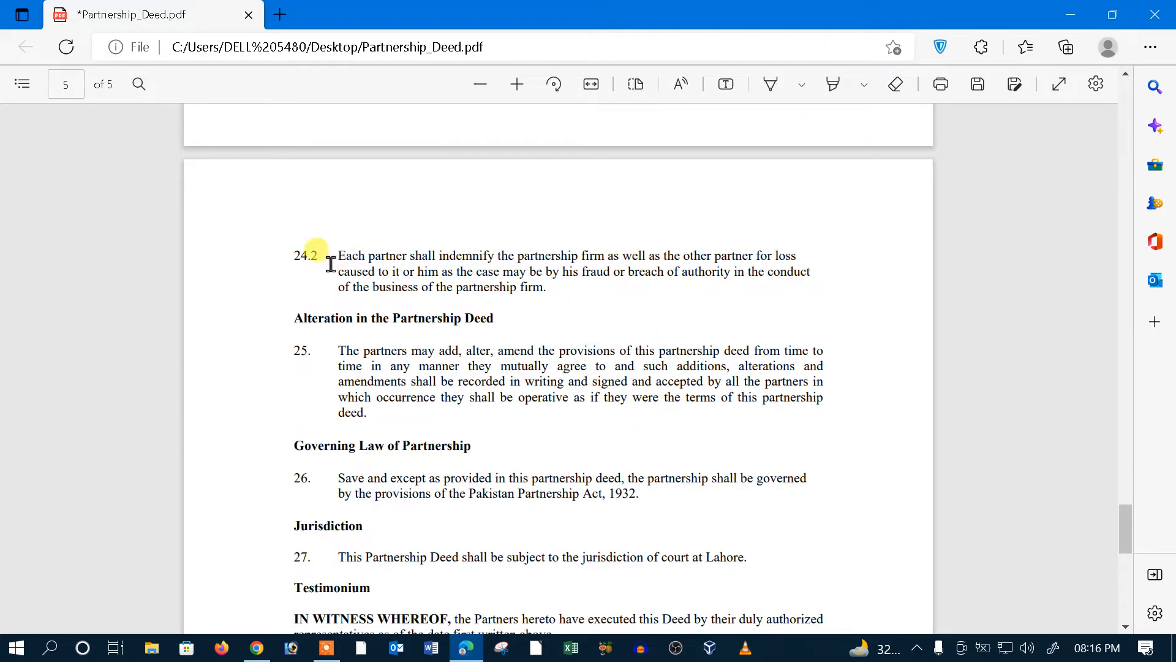
pyautogui.moveTo(338, 251); pyautogui.dragTo(546, 287)
pyautogui.rightClick(525, 276)
pyautogui.moveTo(546, 274)
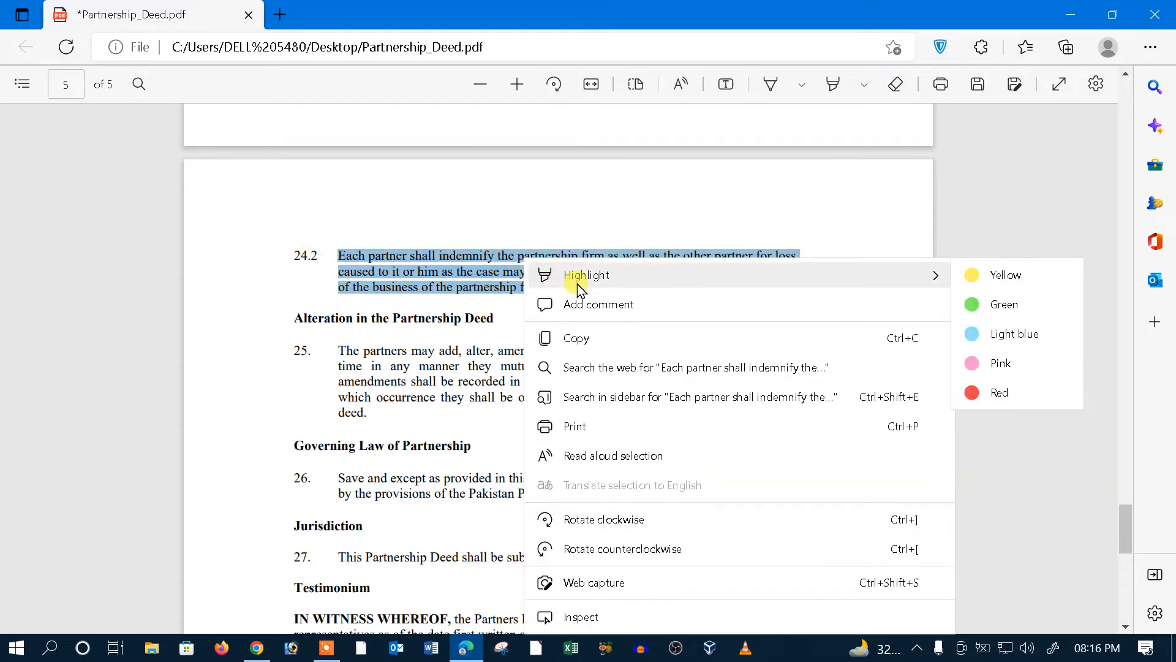
pyautogui.click(997, 334)
# Step: Look through the deed's pages to review the highlighted clauses and the blanks left in the text
pyautogui.scroll(-5, 646, 419)
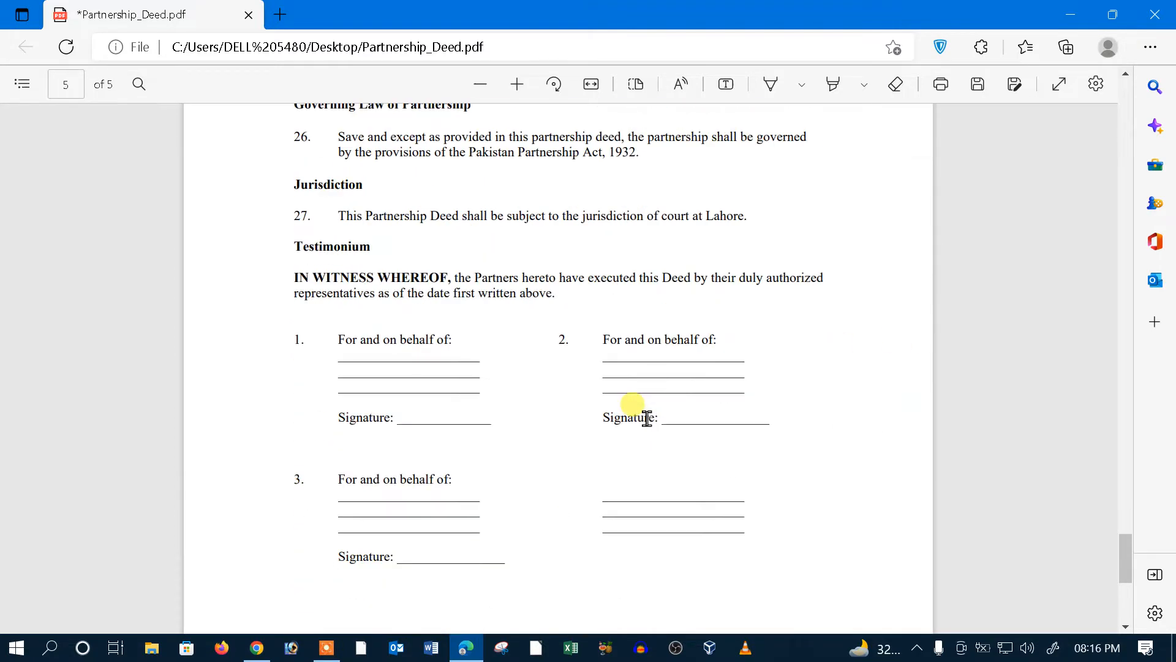
pyautogui.scroll(7, 669, 412)
pyautogui.scroll(-12, 674, 407)
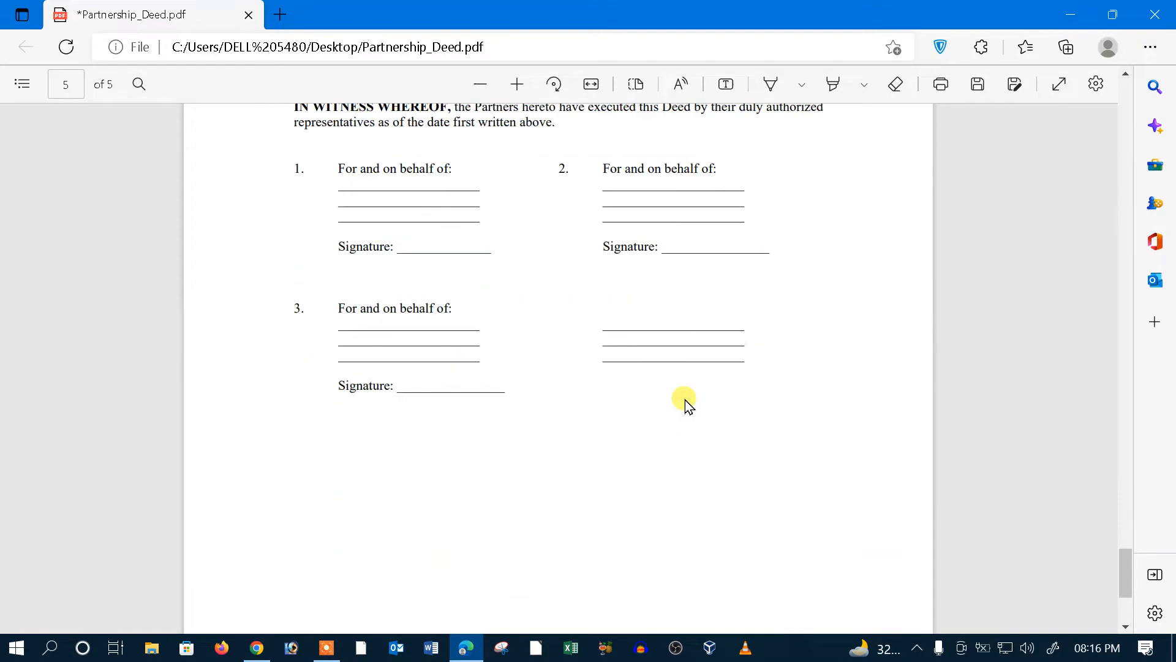
pyautogui.scroll(15, 681, 396)
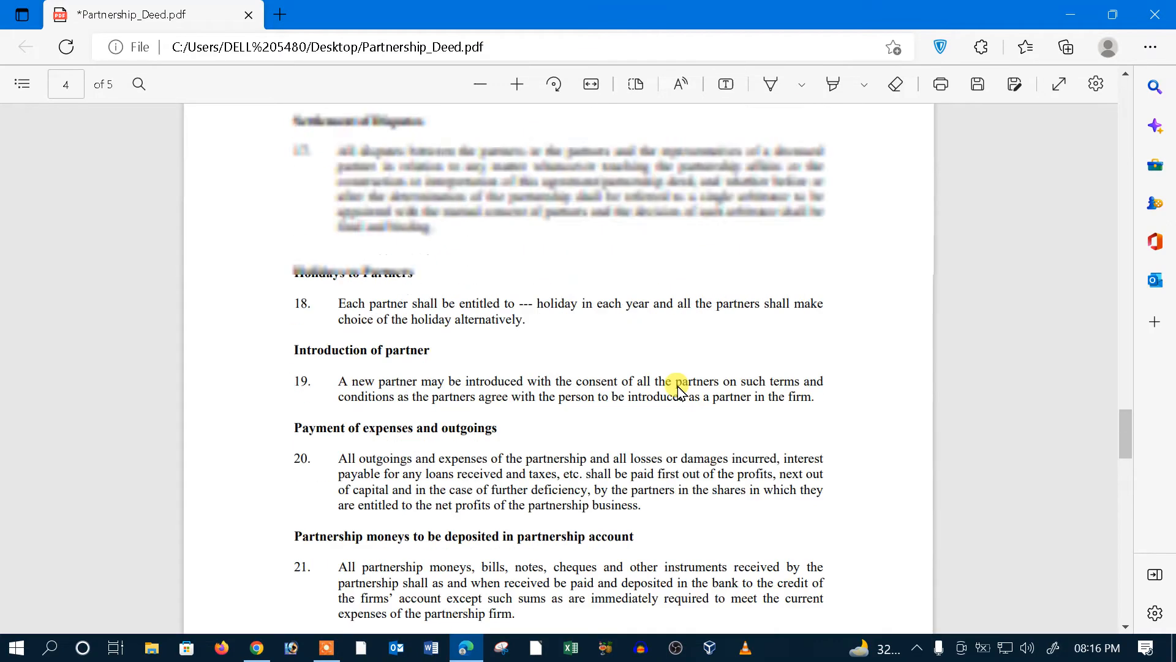
pyautogui.scroll(15, 677, 383)
pyautogui.scroll(-18, 680, 383)
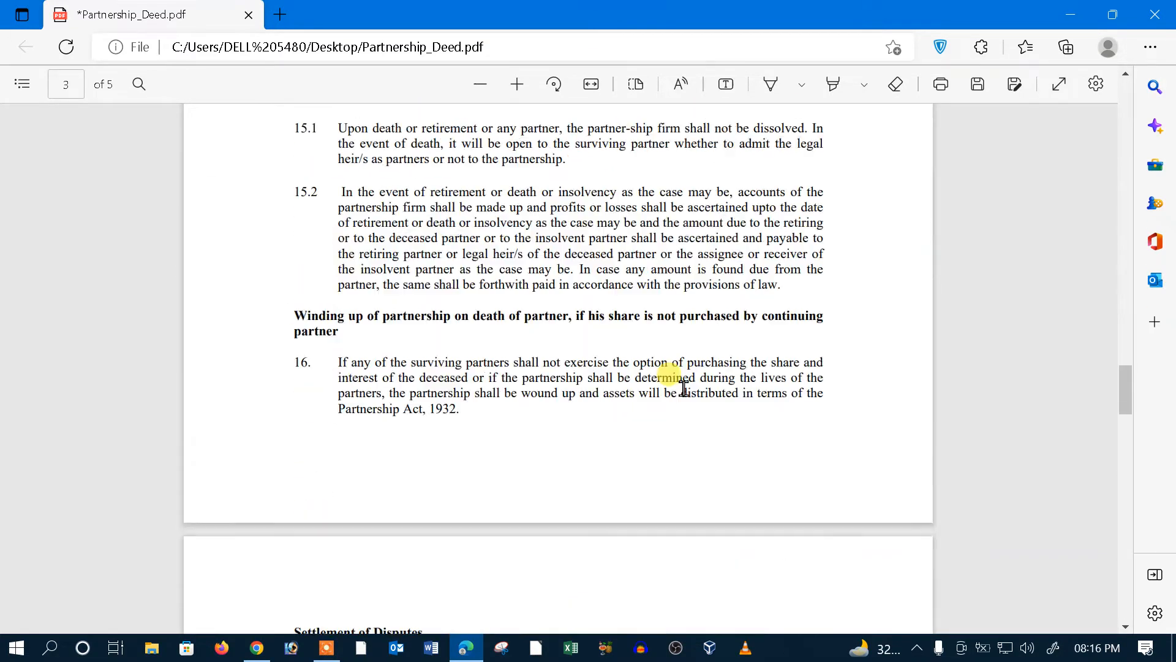
pyautogui.scroll(-17, 685, 388)
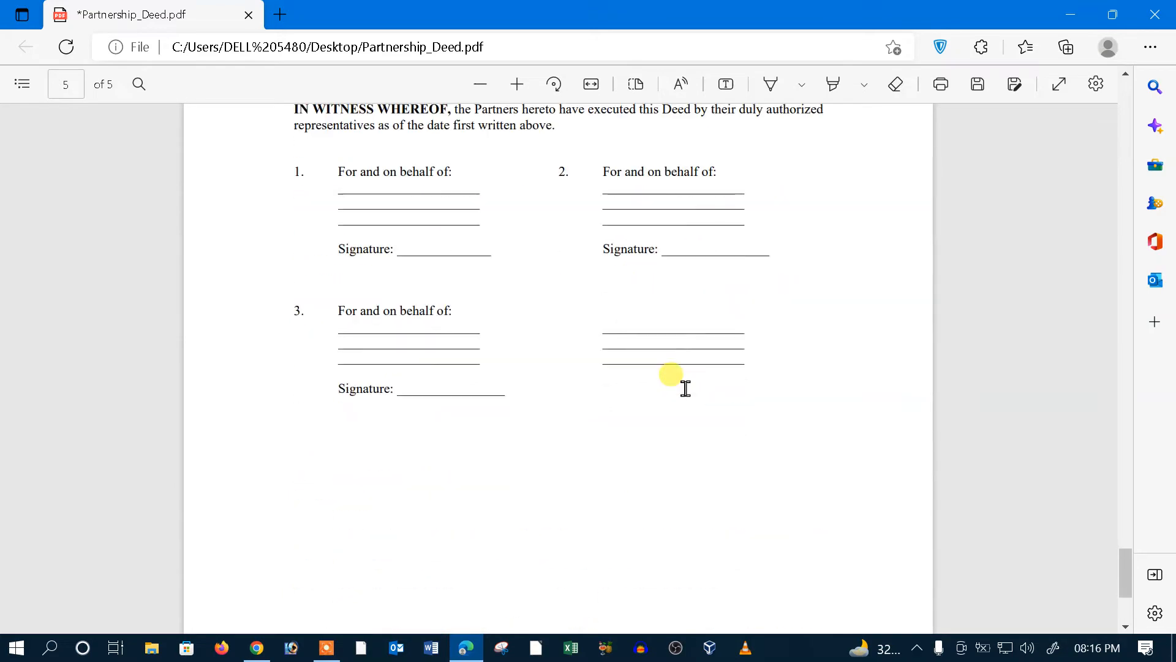
pyautogui.scroll(5, 685, 388)
pyautogui.scroll(5, 685, 387)
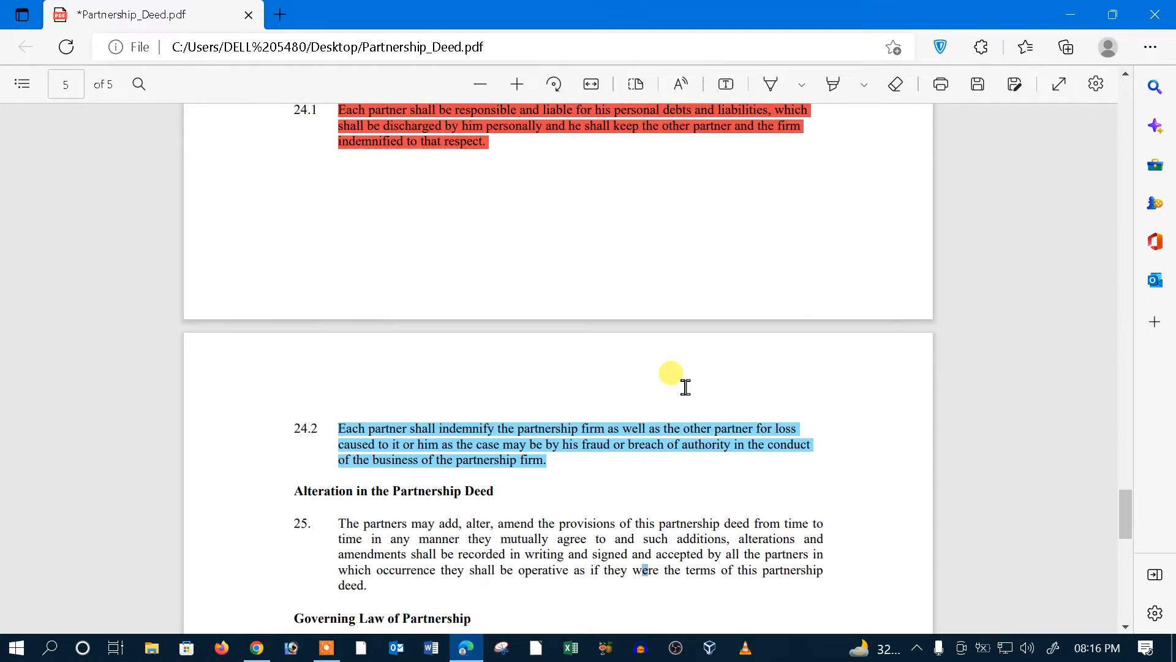
pyautogui.scroll(20, 685, 387)
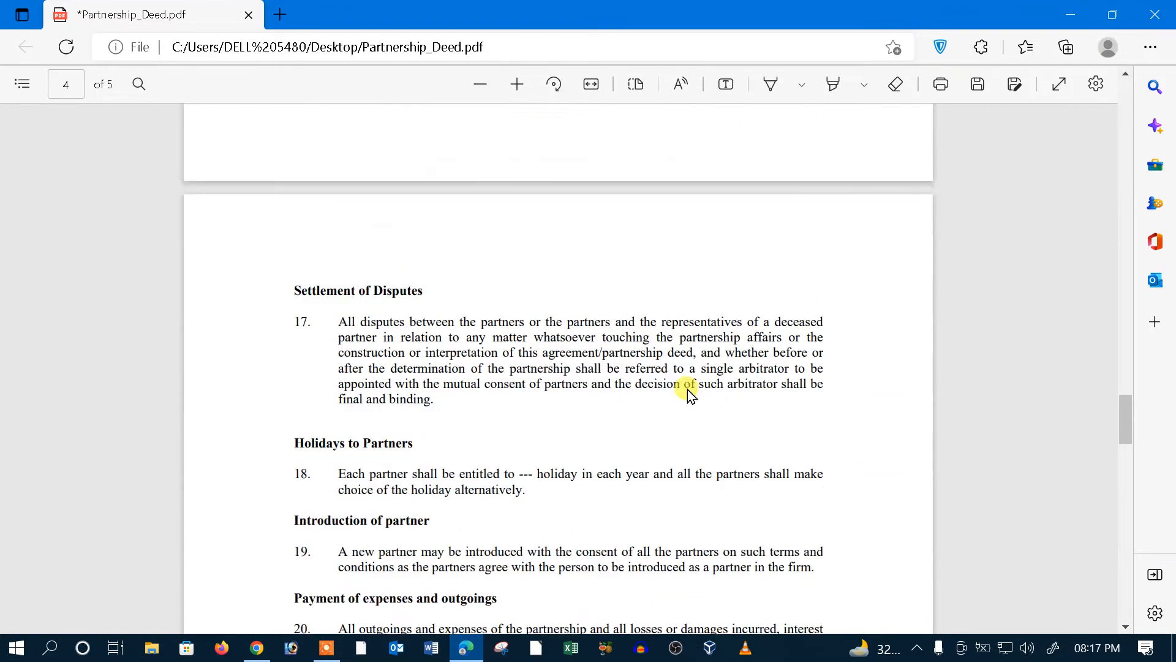
pyautogui.scroll(15, 694, 385)
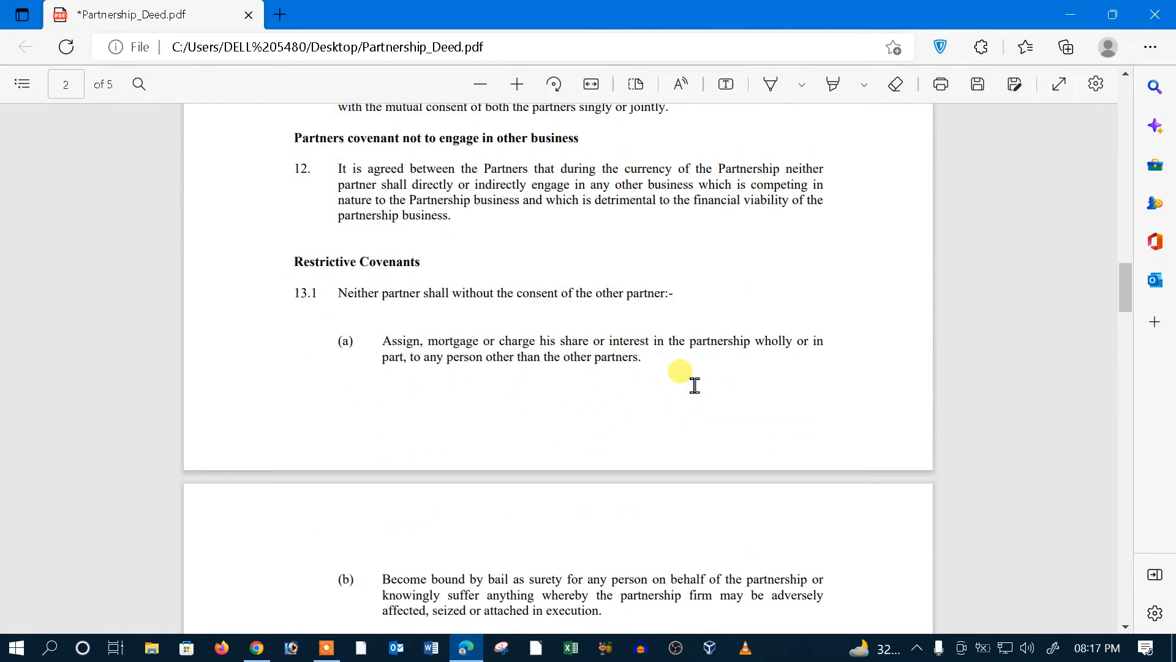
pyautogui.scroll(6, 694, 385)
pyautogui.scroll(-1, 694, 386)
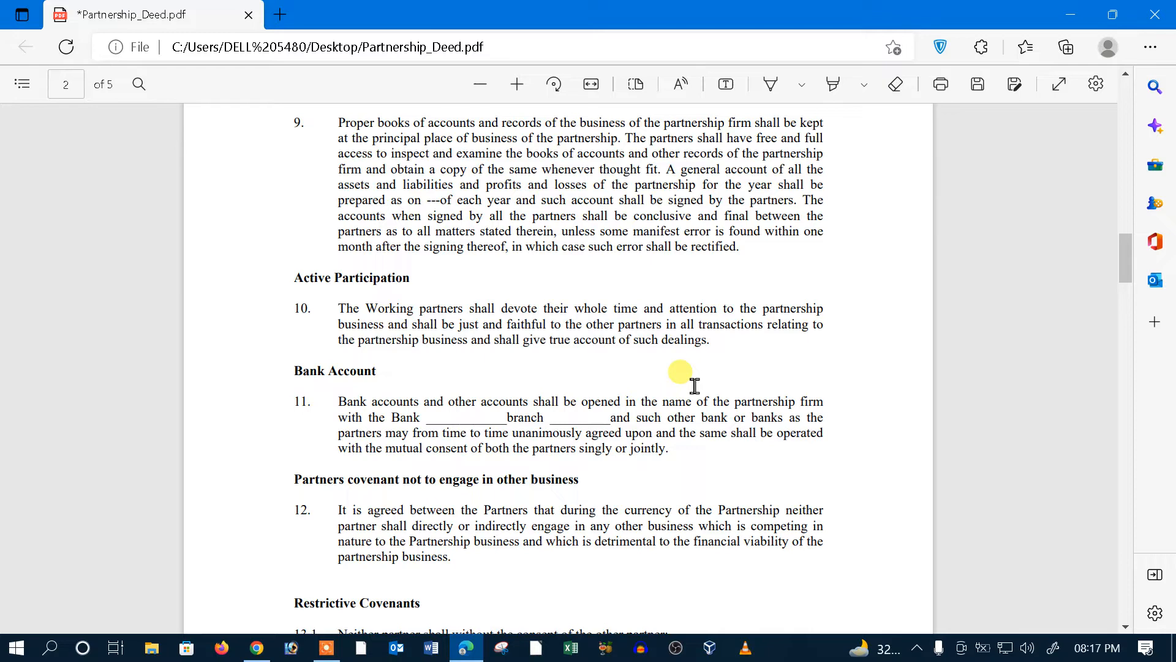
pyautogui.scroll(5, 642, 325)
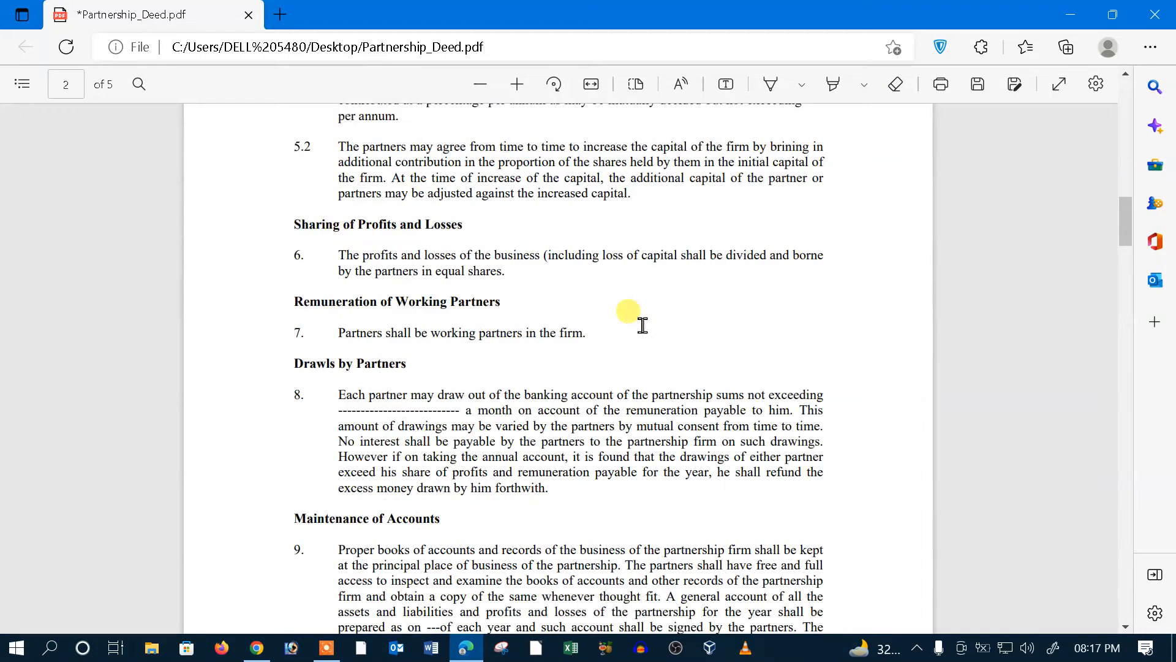
# Step: Add the text 20k over the blank for the second partner's contribution in clause 5.1 on page 1
pyautogui.scroll(9, 642, 325)
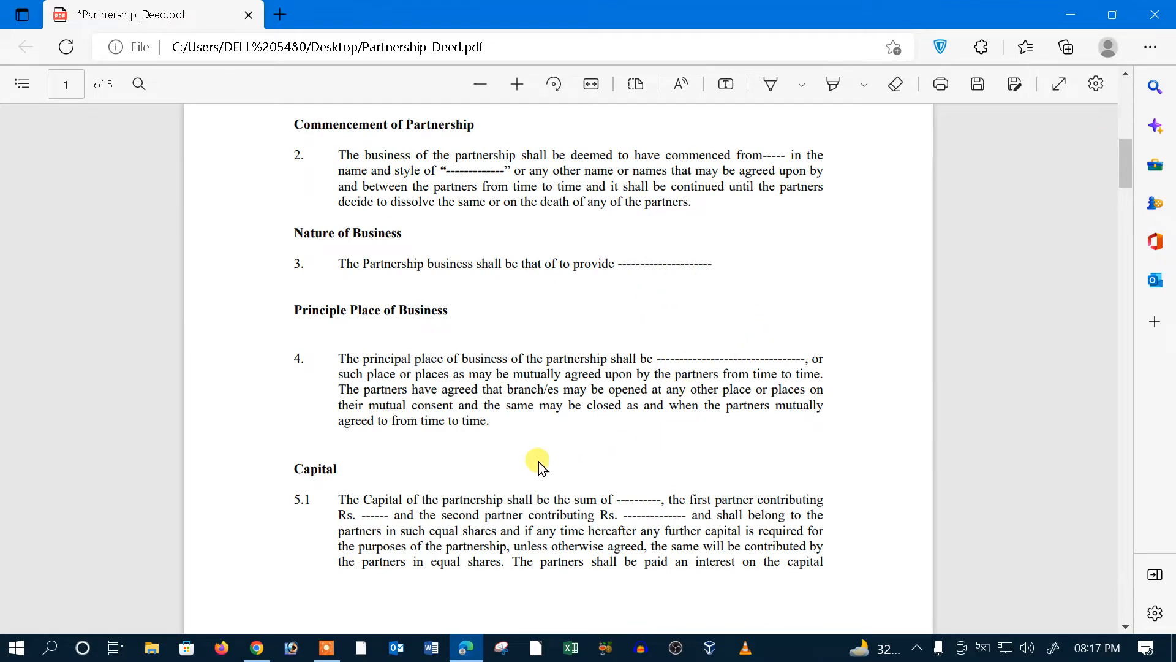
pyautogui.rightClick(622, 513)
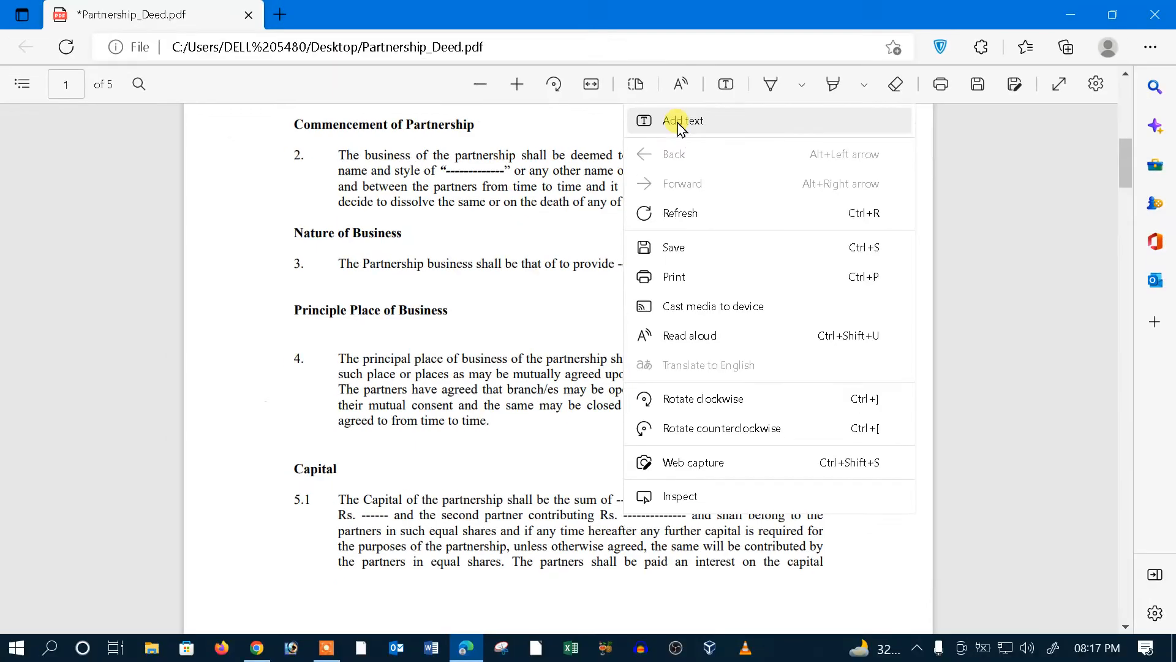
pyautogui.click(680, 126)
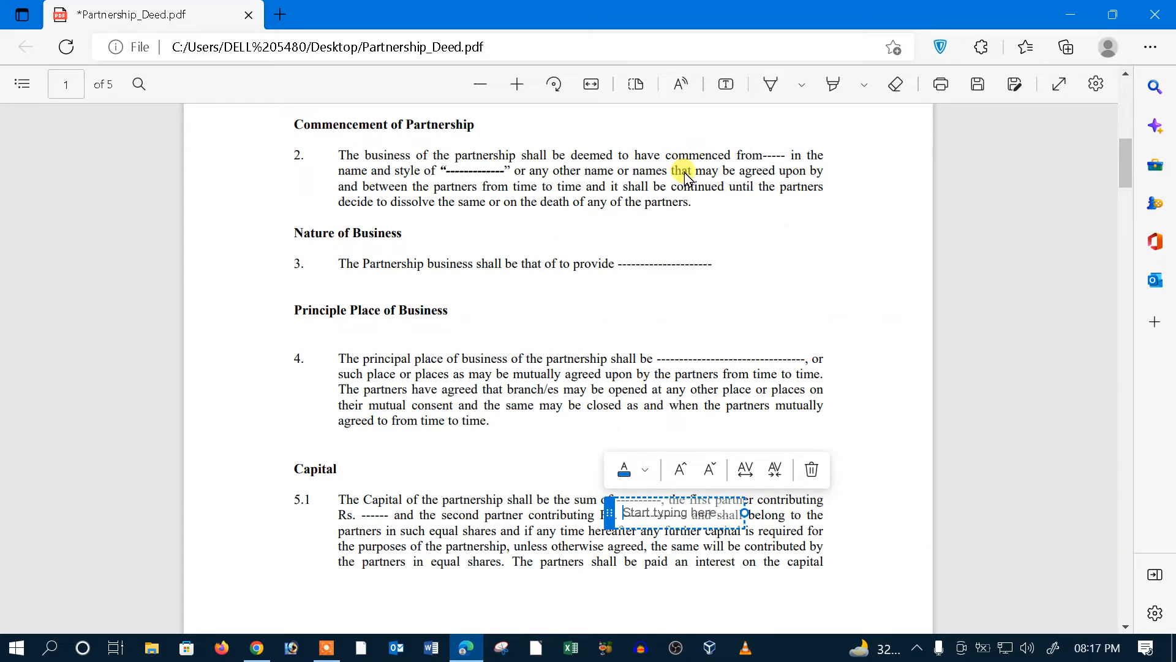
pyautogui.write('20k')
pyautogui.click(885, 330)
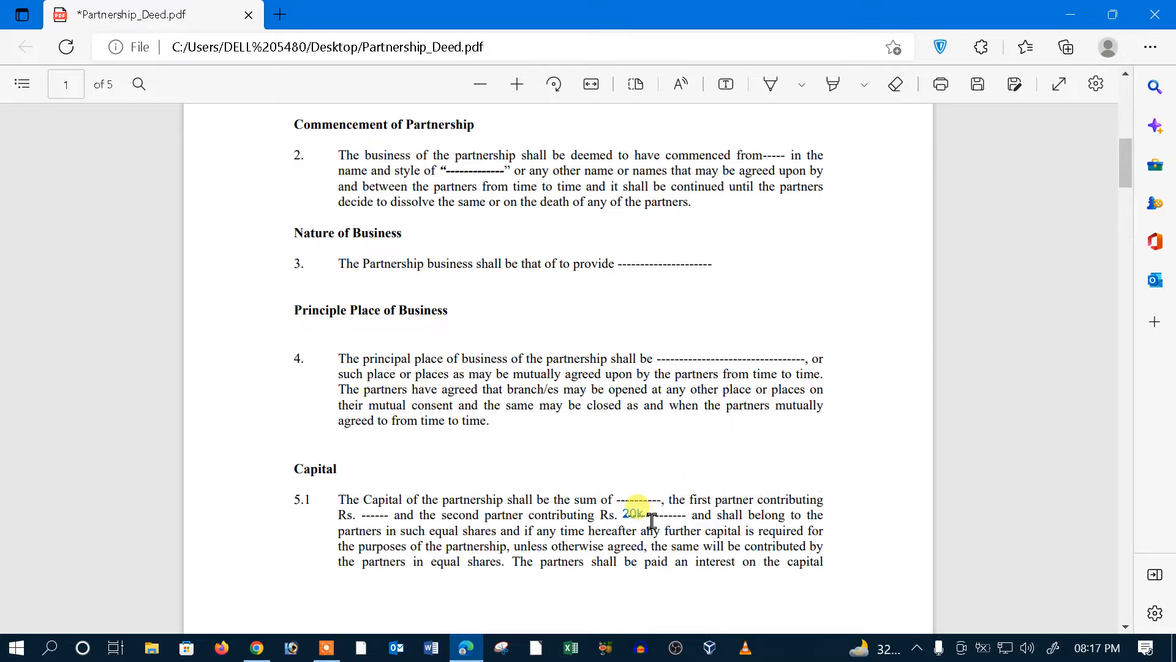
# Step: Add the text 30 in black over the blank for the total capital sum in clause 5.1 on page 1
pyautogui.rightClick(622, 491)
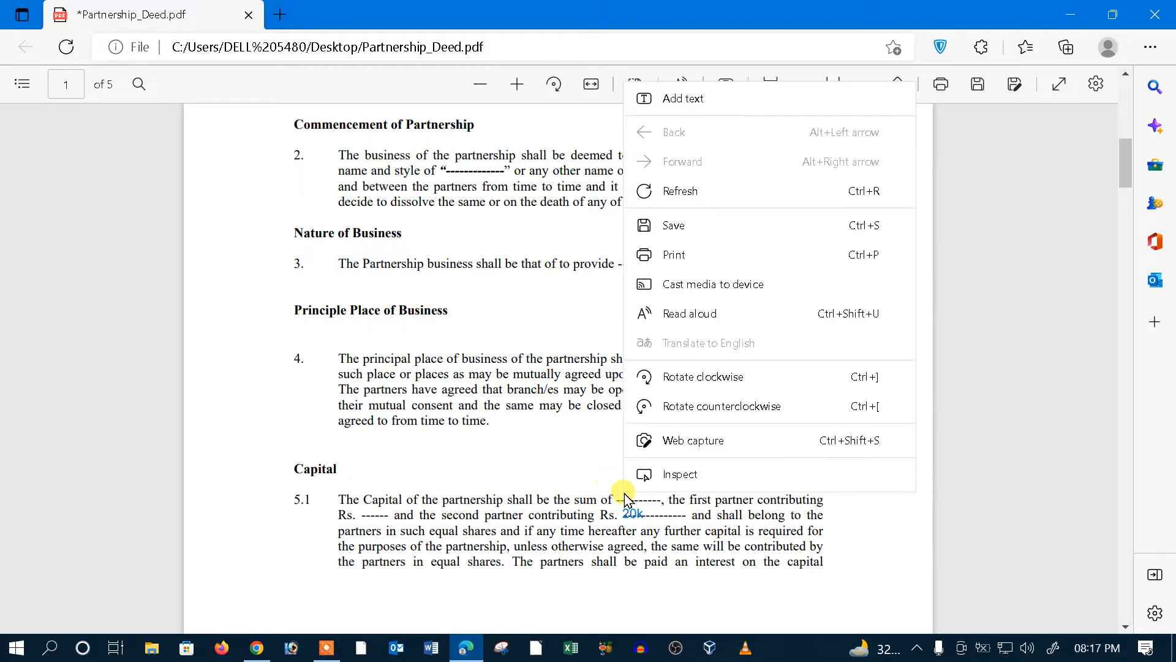
pyautogui.click(691, 104)
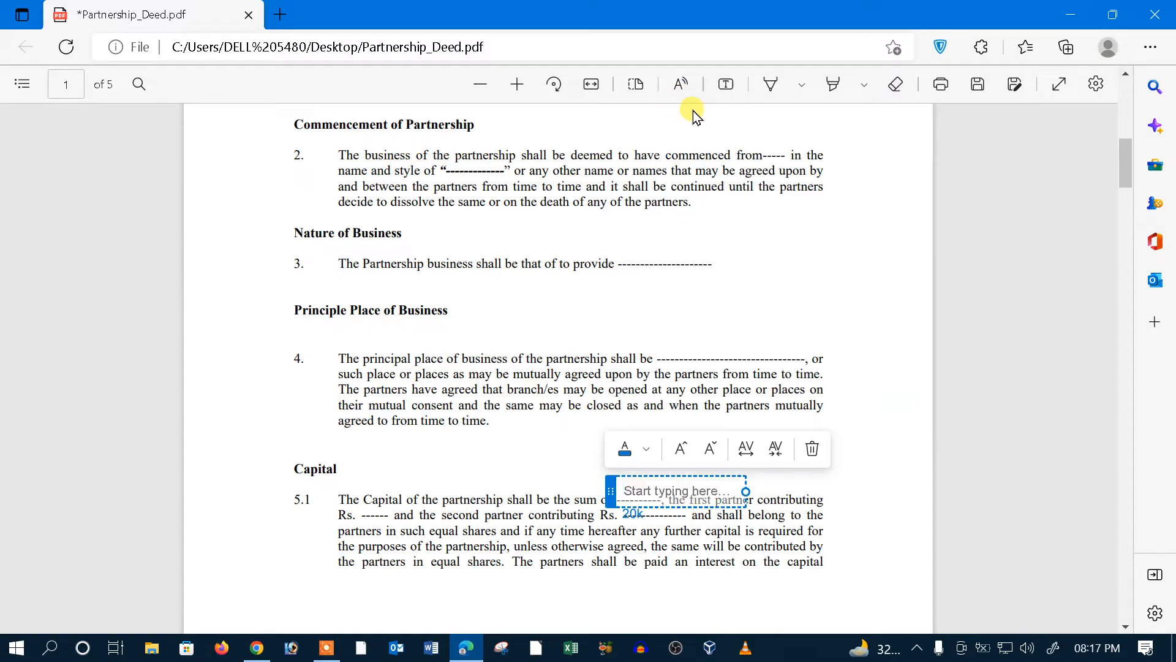
pyautogui.write('30')
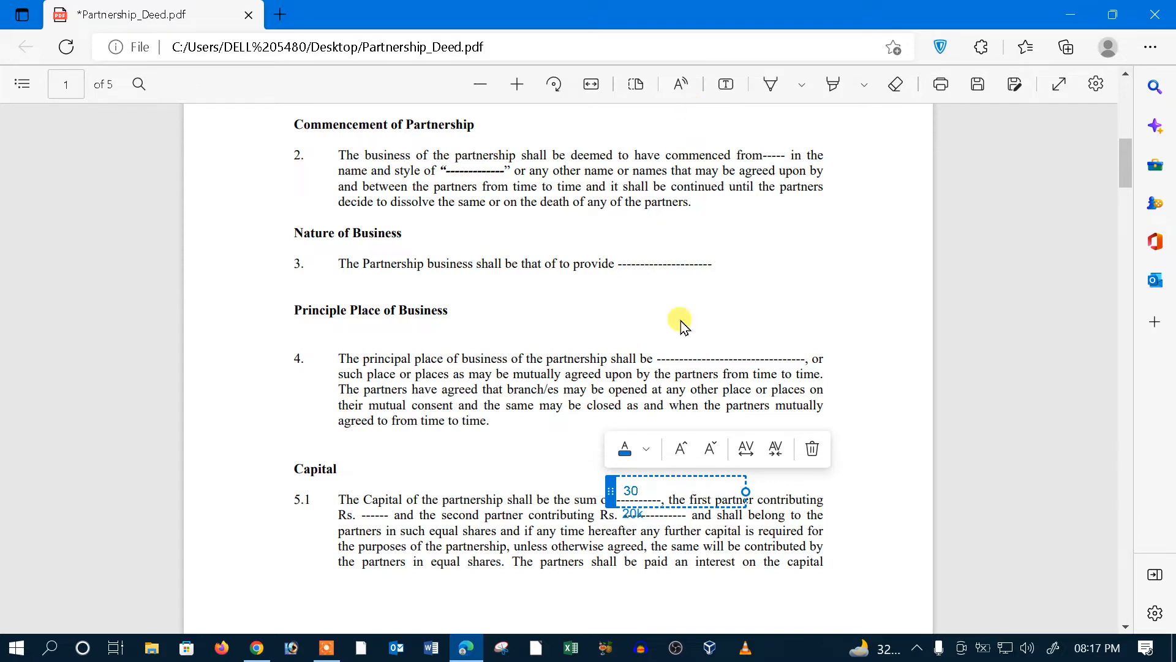
pyautogui.click(647, 442)
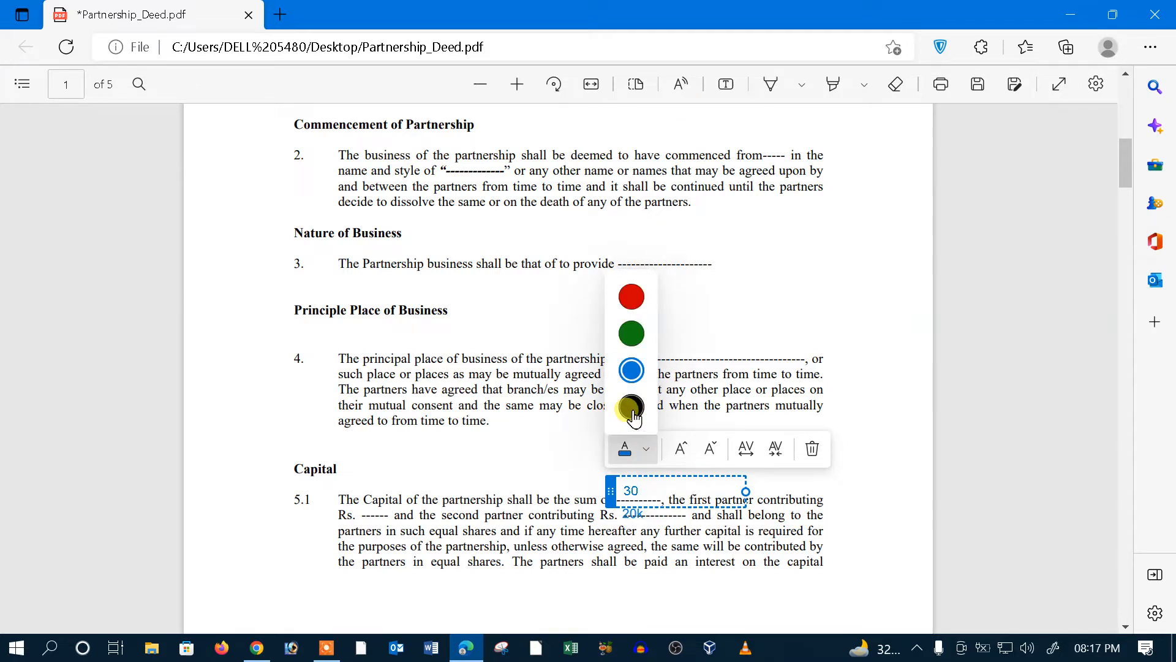
pyautogui.click(632, 407)
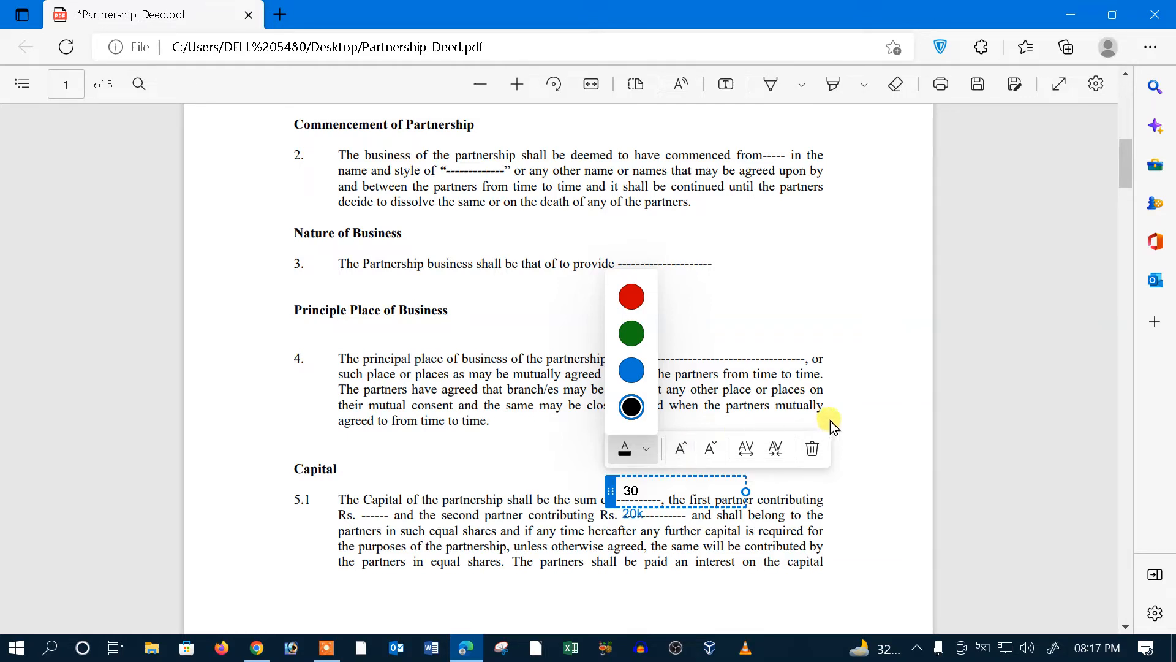
pyautogui.click(895, 380)
pyautogui.click(891, 381)
# Step: Add a text box with the first signatory's name on the lines under For and on behalf of on page 5
pyautogui.scroll(-4, 814, 450)
pyautogui.scroll(-20, 815, 450)
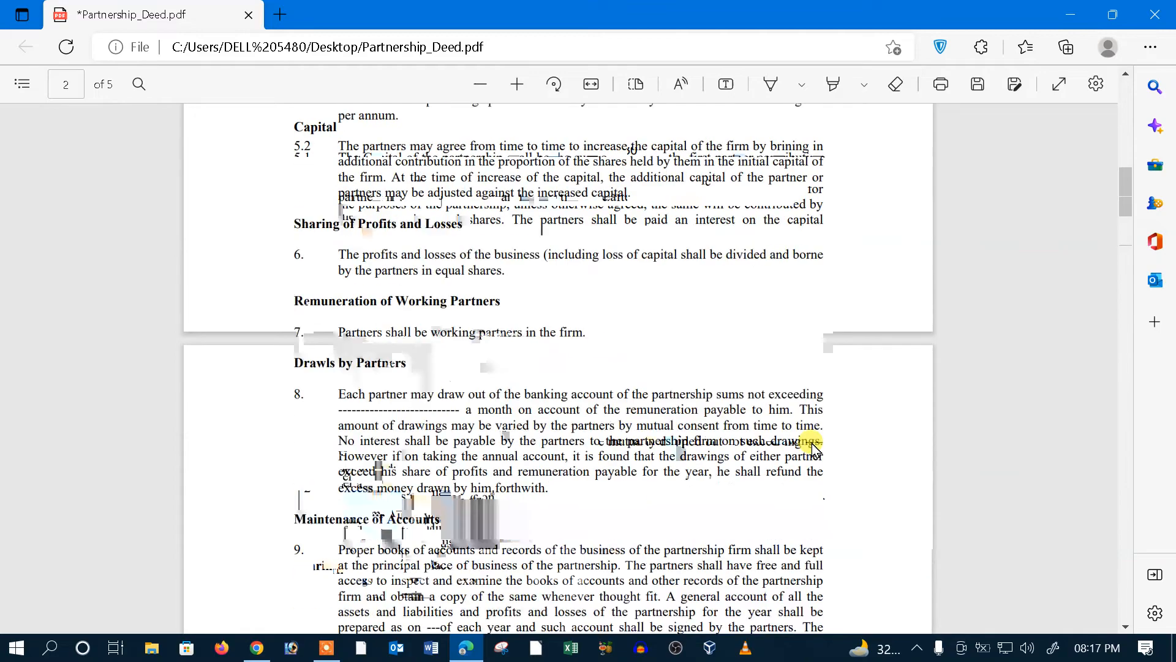
pyautogui.scroll(-20, 817, 444)
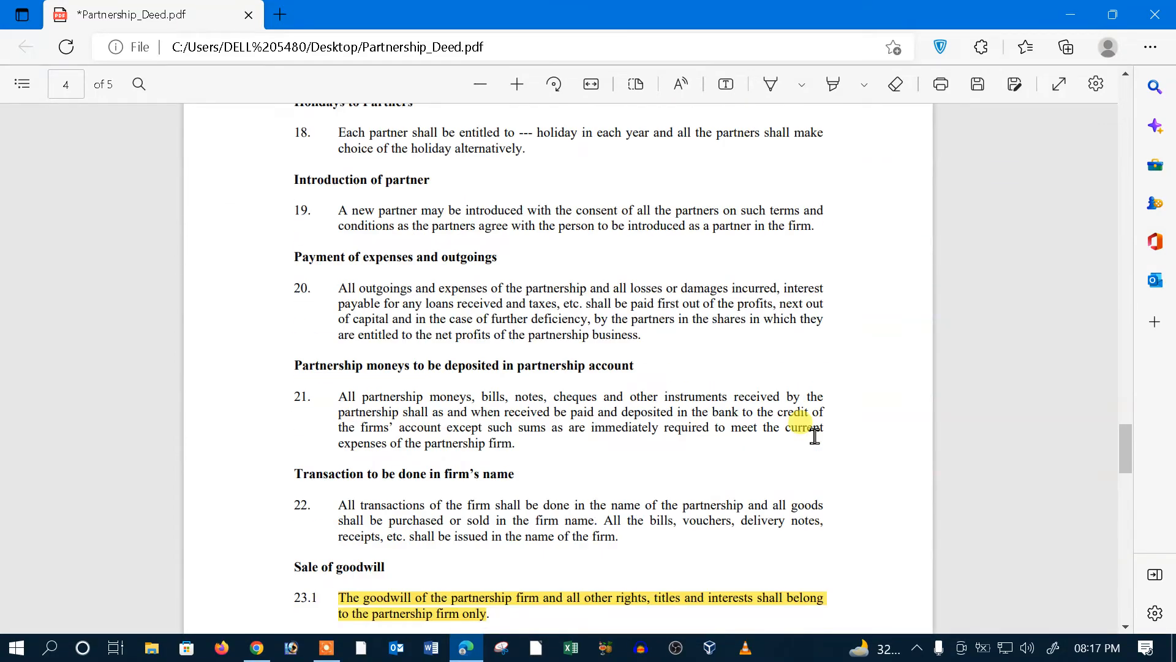
pyautogui.scroll(7, 821, 432)
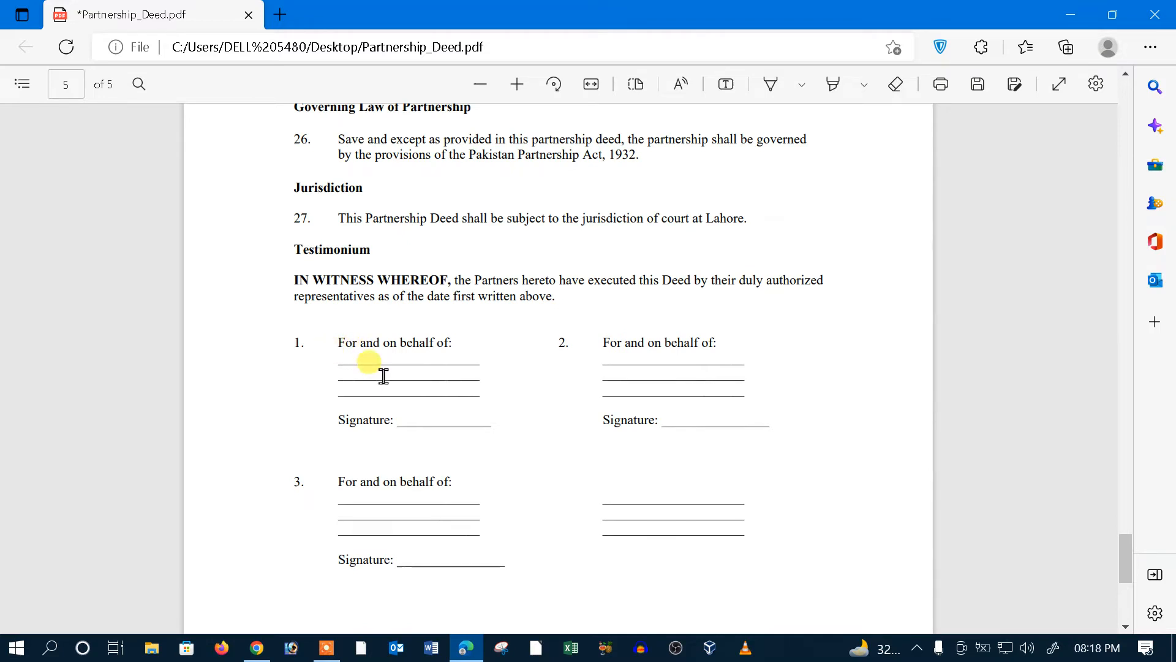
pyautogui.rightClick(348, 357)
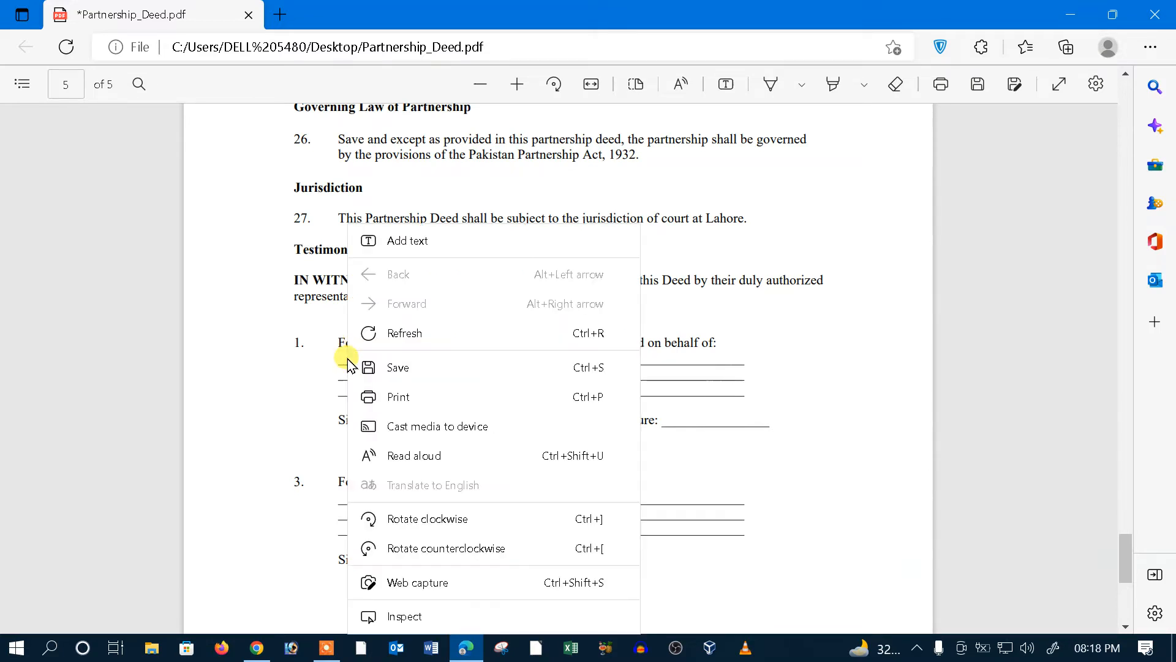
pyautogui.click(414, 241)
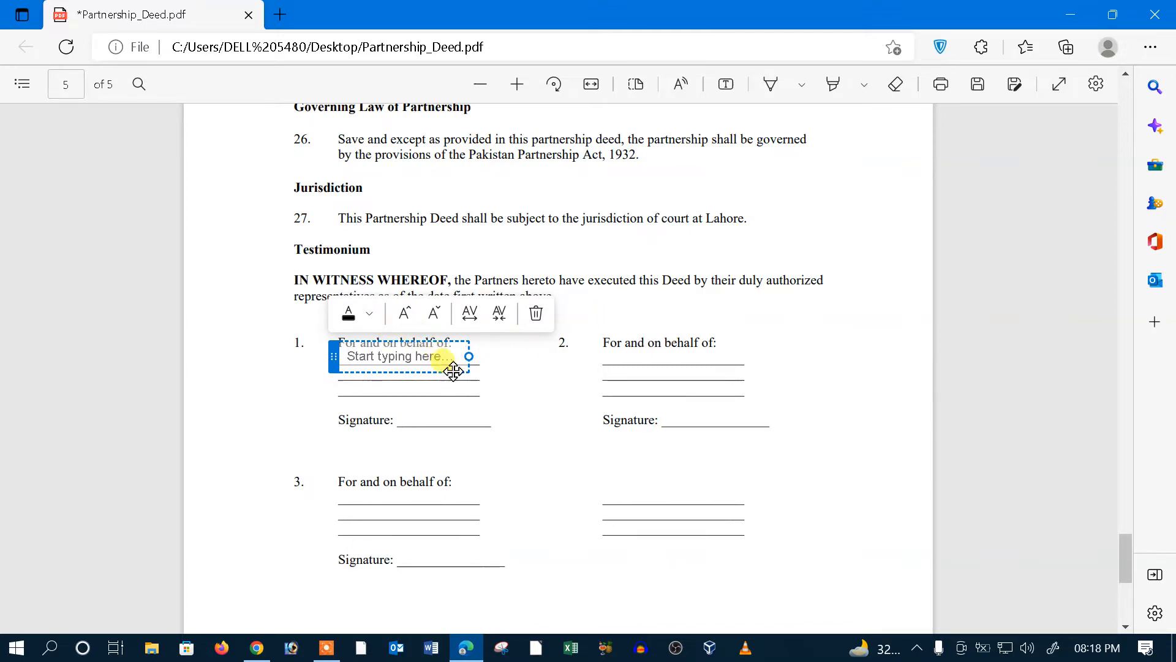
pyautogui.moveTo(466, 361)
pyautogui.mouseDown()
pyautogui.moveTo(453, 412)
pyautogui.moveTo(447, 389)
pyautogui.mouseUp()
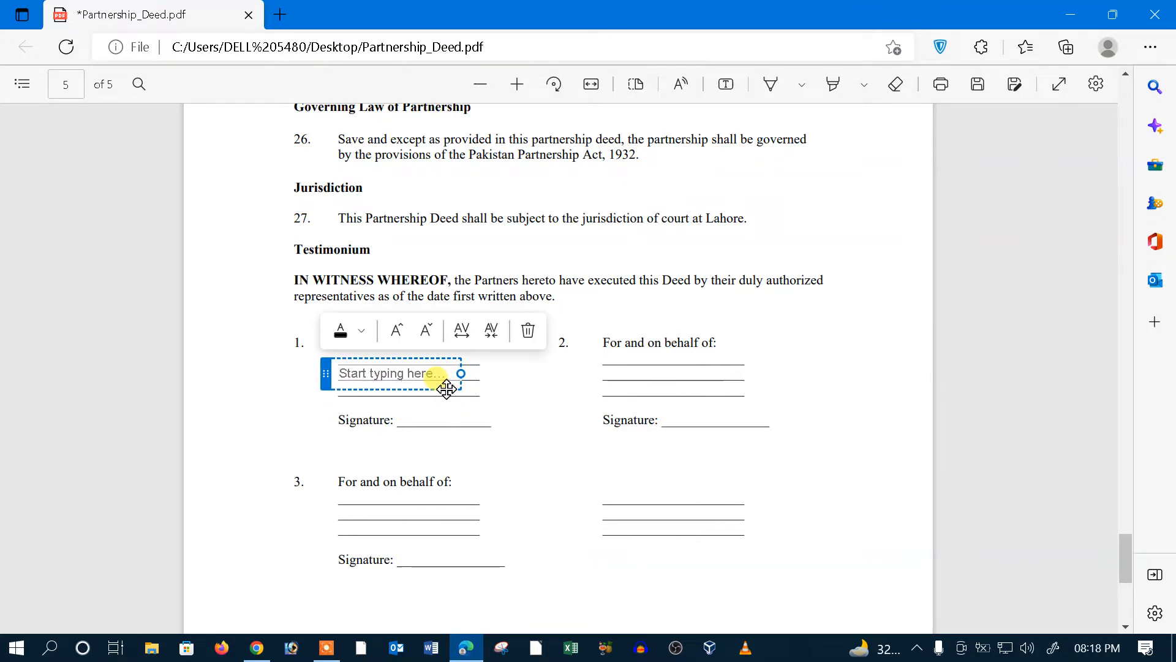
pyautogui.write('J')
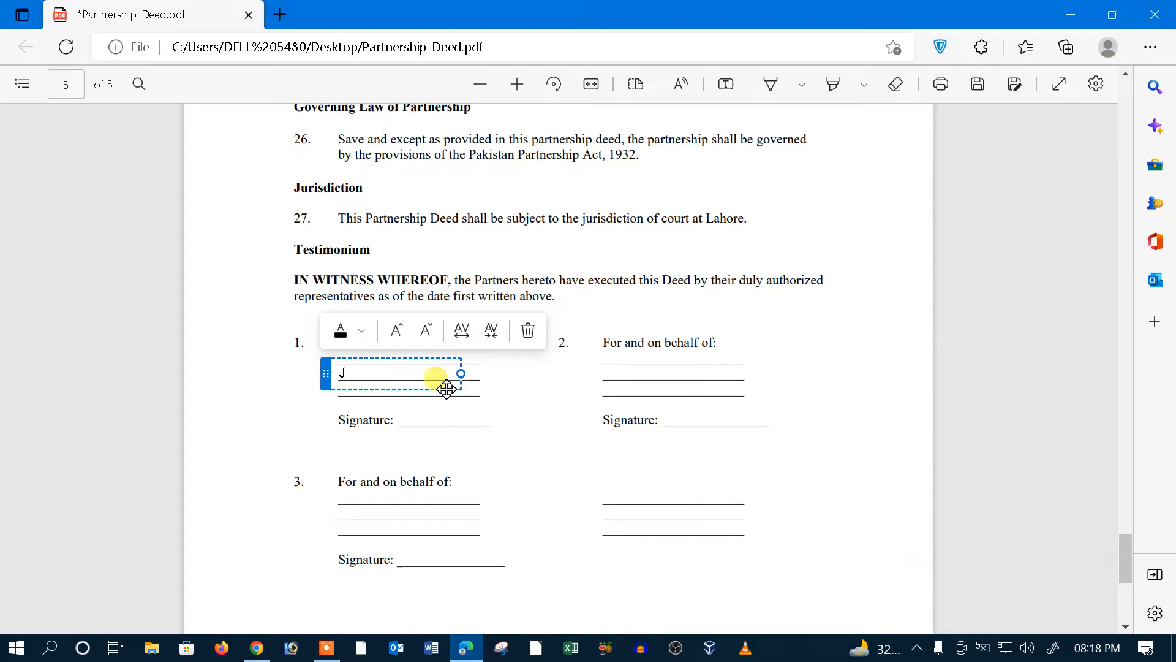
pyautogui.write('ohn')
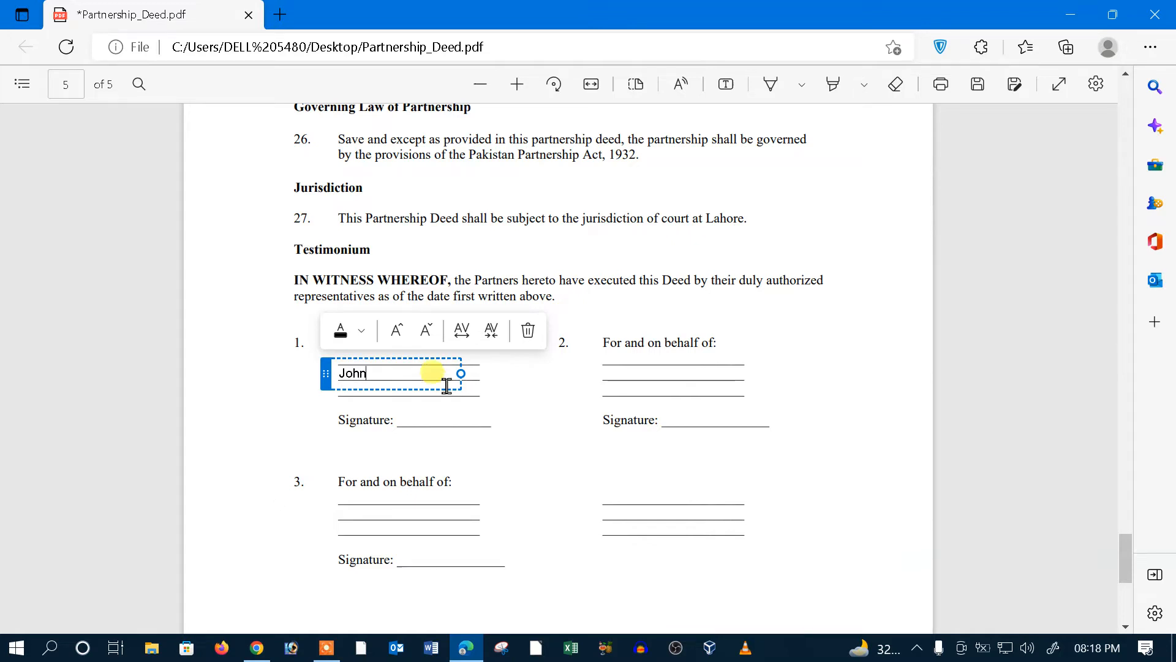
# Step: Adjust the font size of the first signatory's name until it is slightly larger than the default
pyautogui.click(397, 334)
pyautogui.click(396, 334)
pyautogui.click(396, 334)
pyautogui.click(396, 334)
pyautogui.click(397, 334)
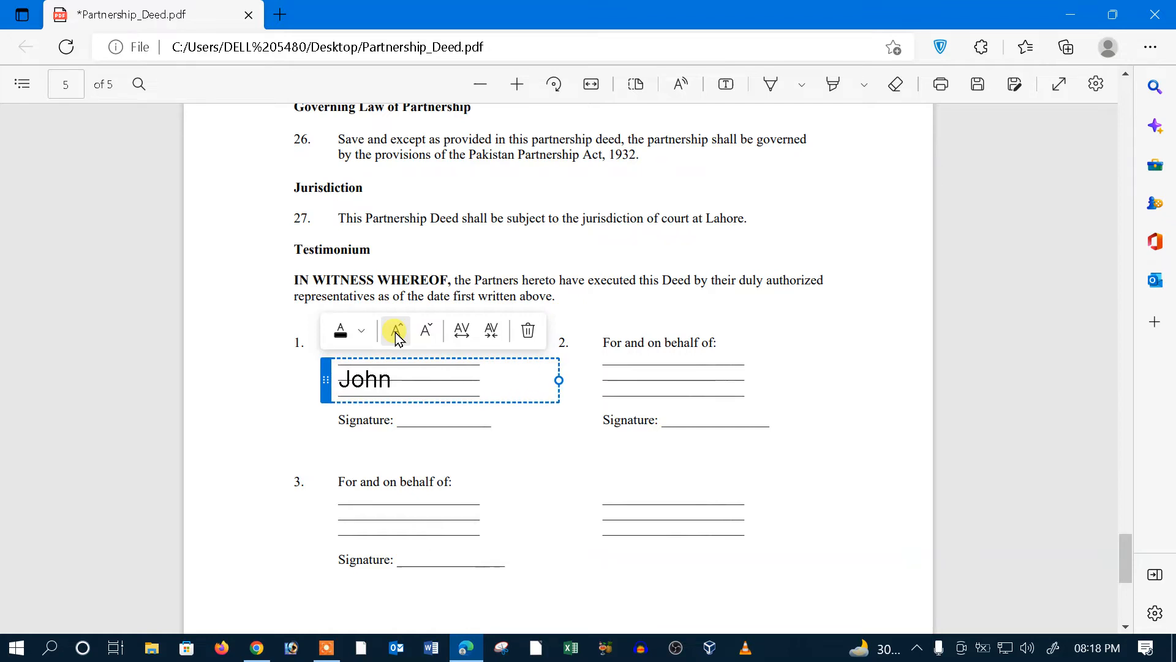
pyautogui.click(424, 333)
pyautogui.click(424, 332)
pyautogui.click(424, 333)
pyautogui.click(425, 333)
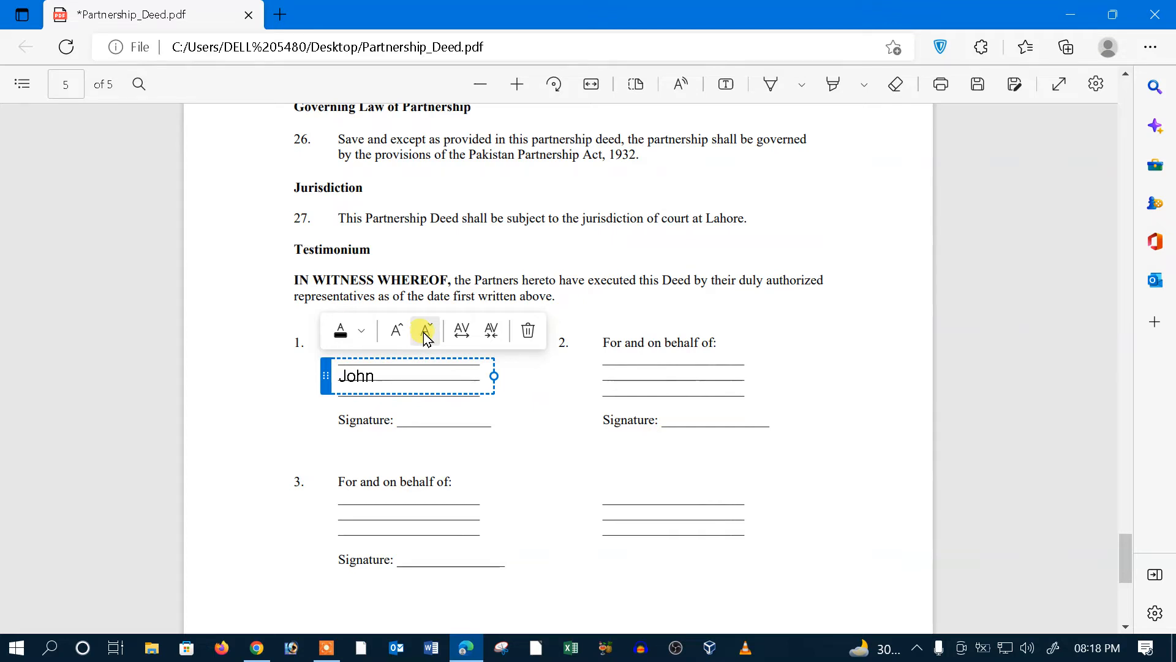
# Step: Adjust the letter spacing of the first signatory's name and move the text onto the second line of the signature block
pyautogui.click(461, 337)
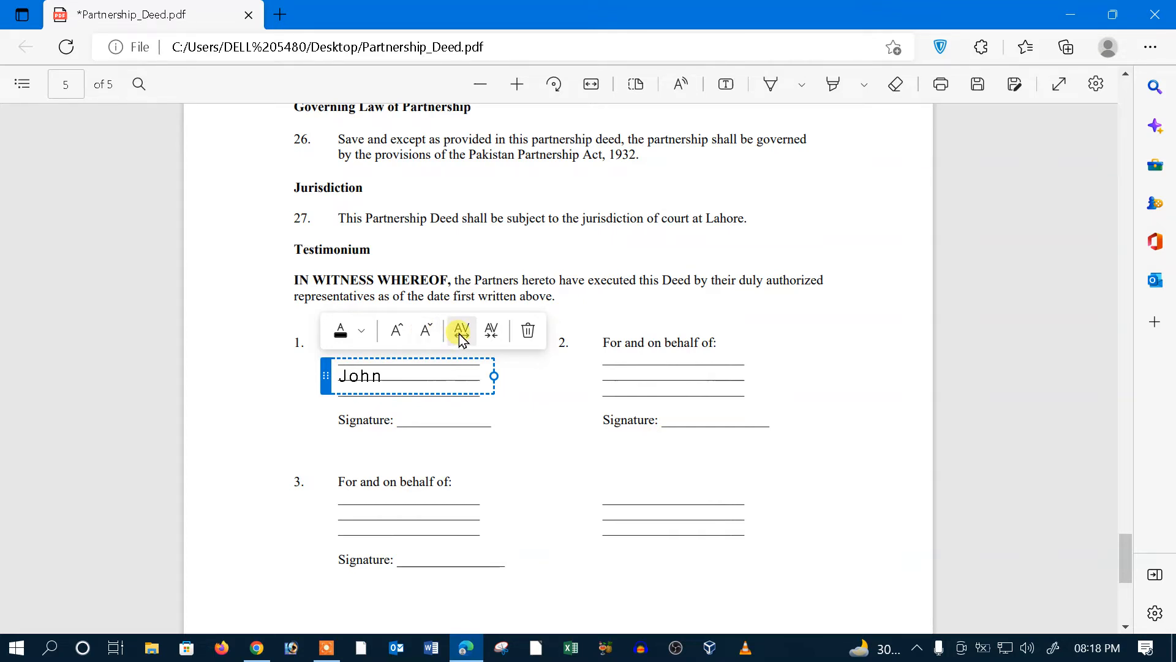
pyautogui.click(493, 338)
pyautogui.click(464, 336)
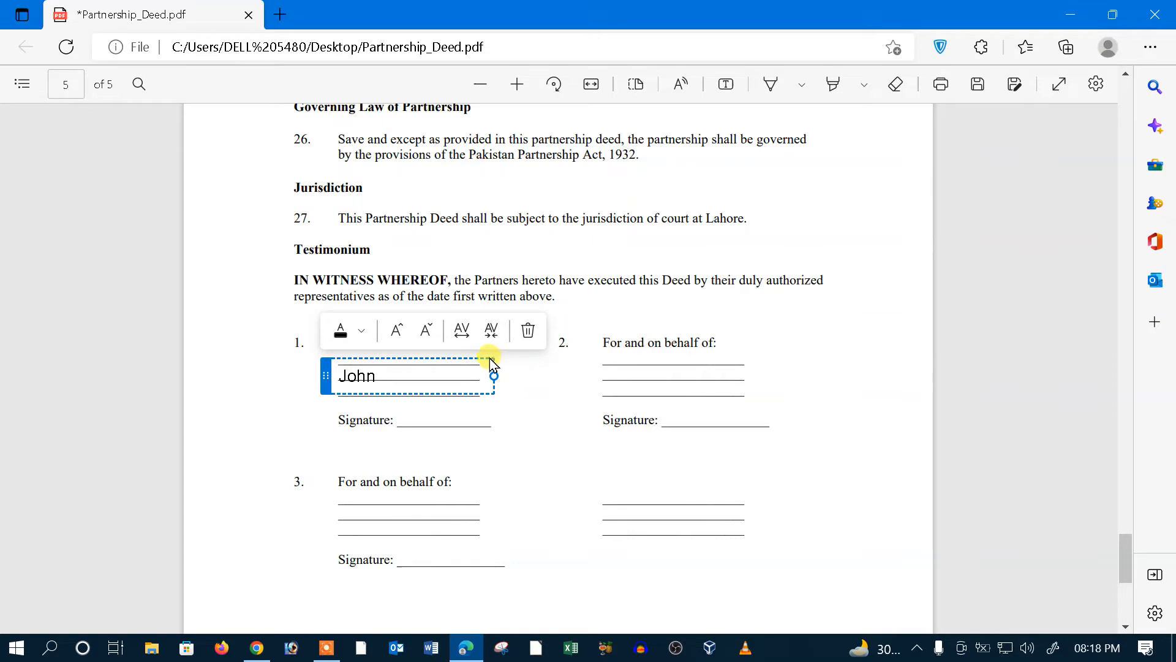
pyautogui.moveTo(485, 357); pyautogui.dragTo(491, 354)
pyautogui.click(873, 422)
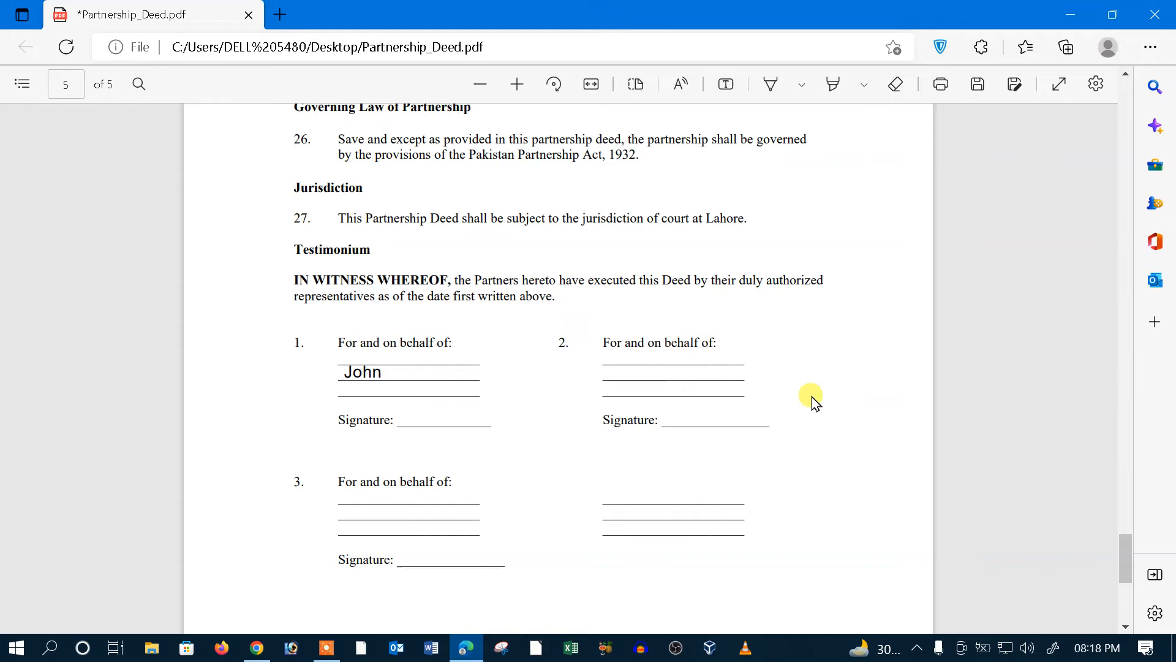
# Step: Return to the start of the deed and save the changes to the PDF
pyautogui.scroll(20, 814, 395)
pyautogui.scroll(10, 864, 349)
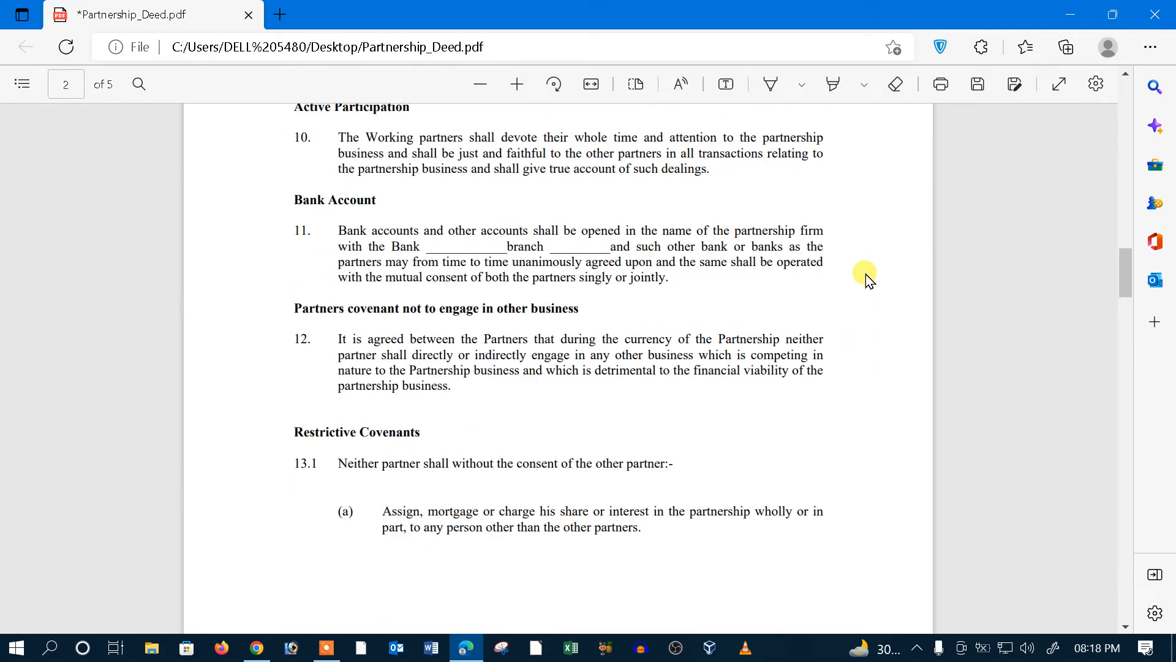
pyautogui.scroll(10, 805, 377)
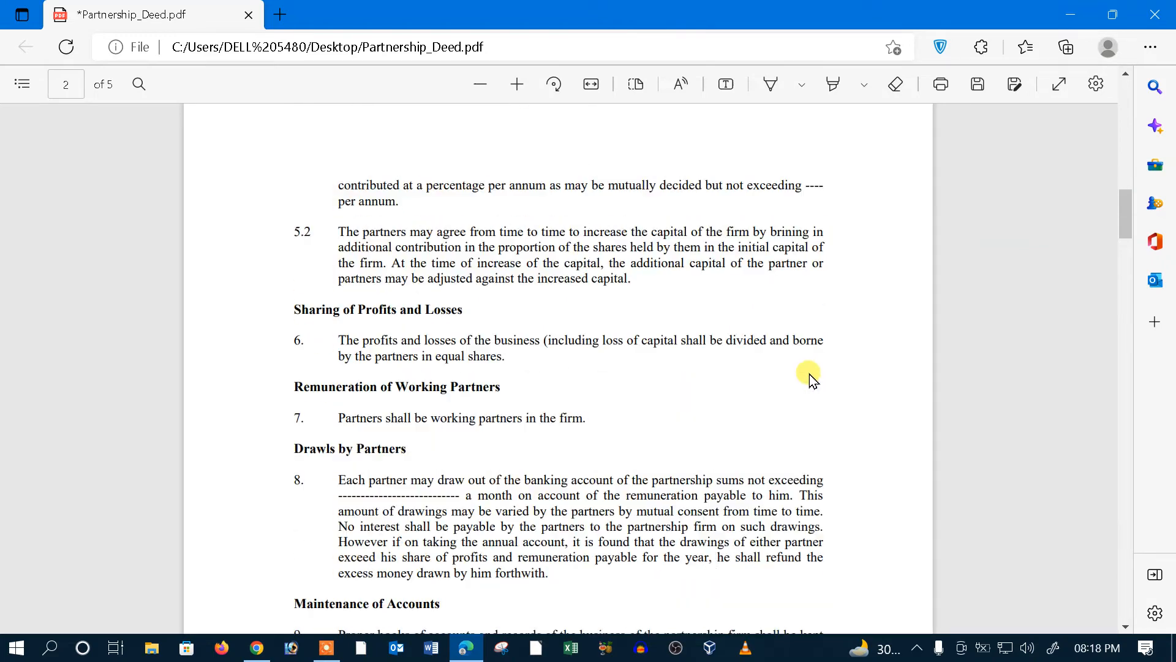
pyautogui.scroll(15, 808, 375)
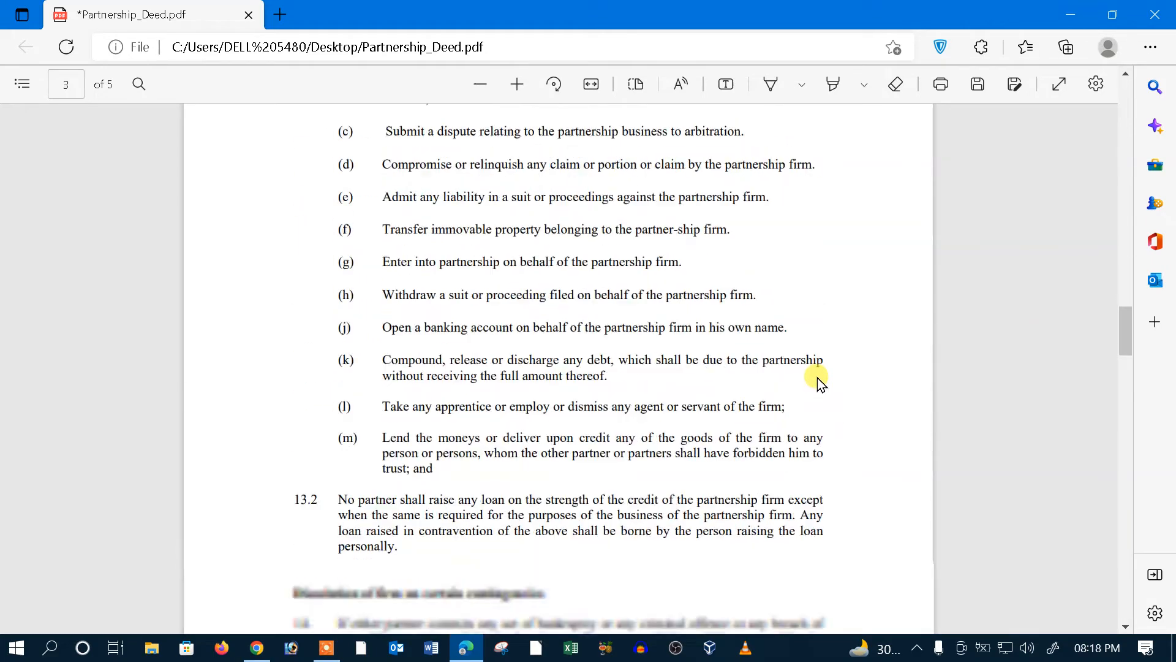
pyautogui.scroll(8, 840, 366)
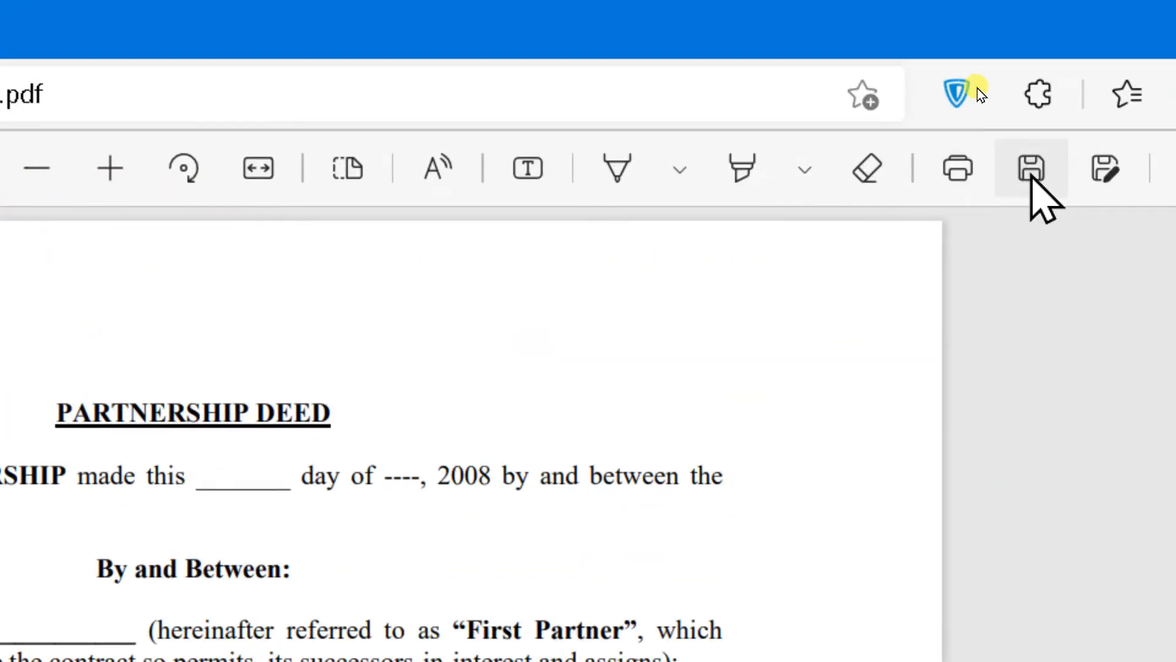
pyautogui.click(1031, 175)
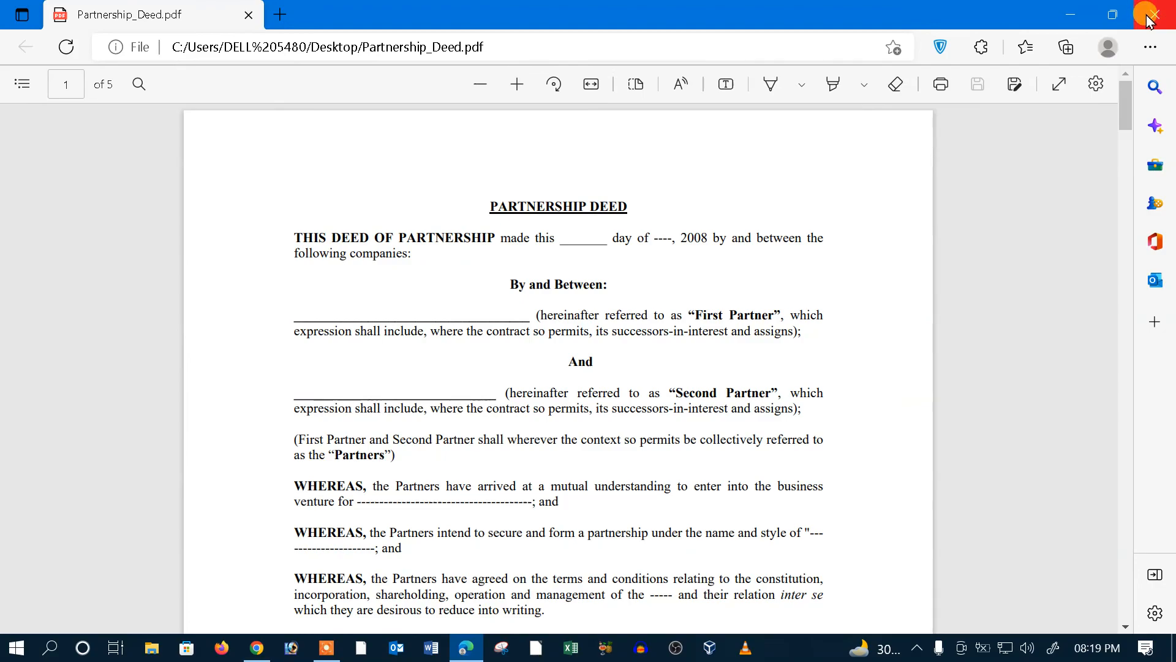
# Step: Close Microsoft Edge and open the Partnership_Deed PDF from the desktop in Adobe Acrobat Reader
pyautogui.click(1152, 15)
pyautogui.click(1066, 118)
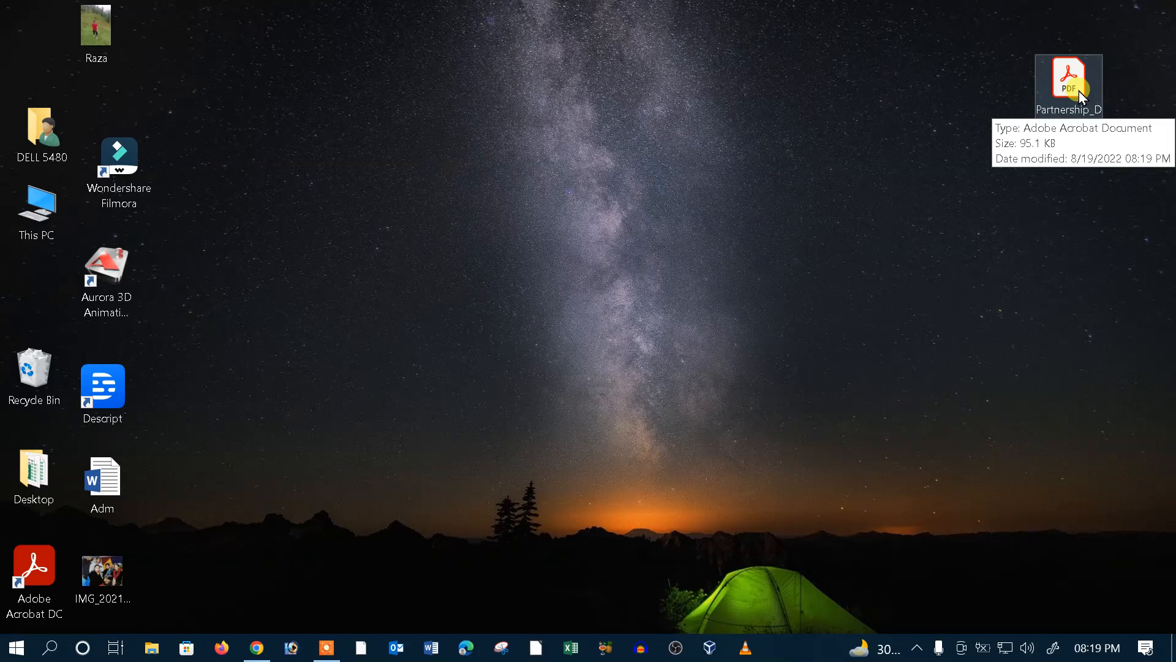
pyautogui.doubleClick(1079, 91)
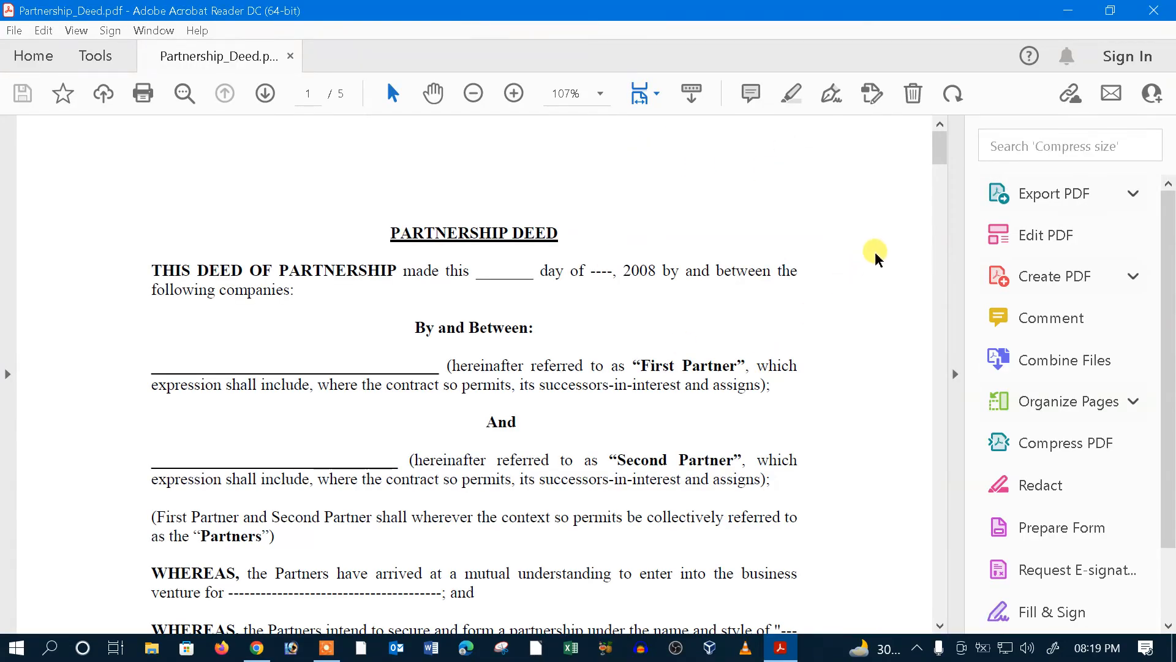
# Step: Examine the text added to clause 5.1 on page 1 and show the document's comments
pyautogui.scroll(-15, 790, 377)
pyautogui.scroll(-3, 794, 381)
pyautogui.scroll(1, 796, 386)
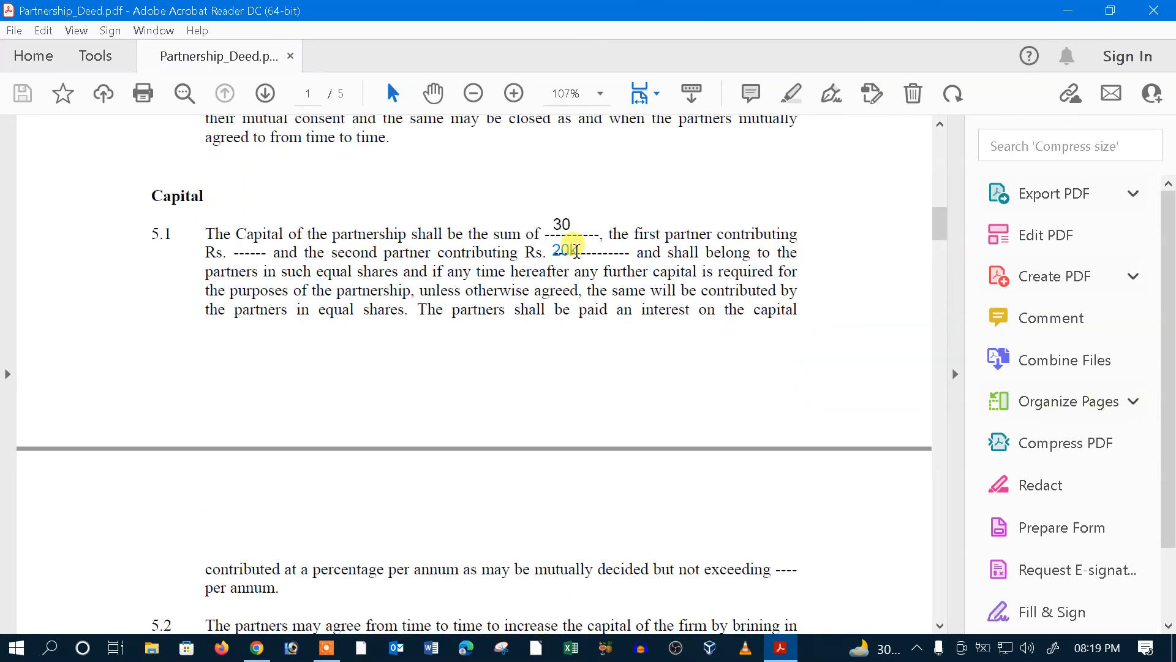
pyautogui.click(566, 251)
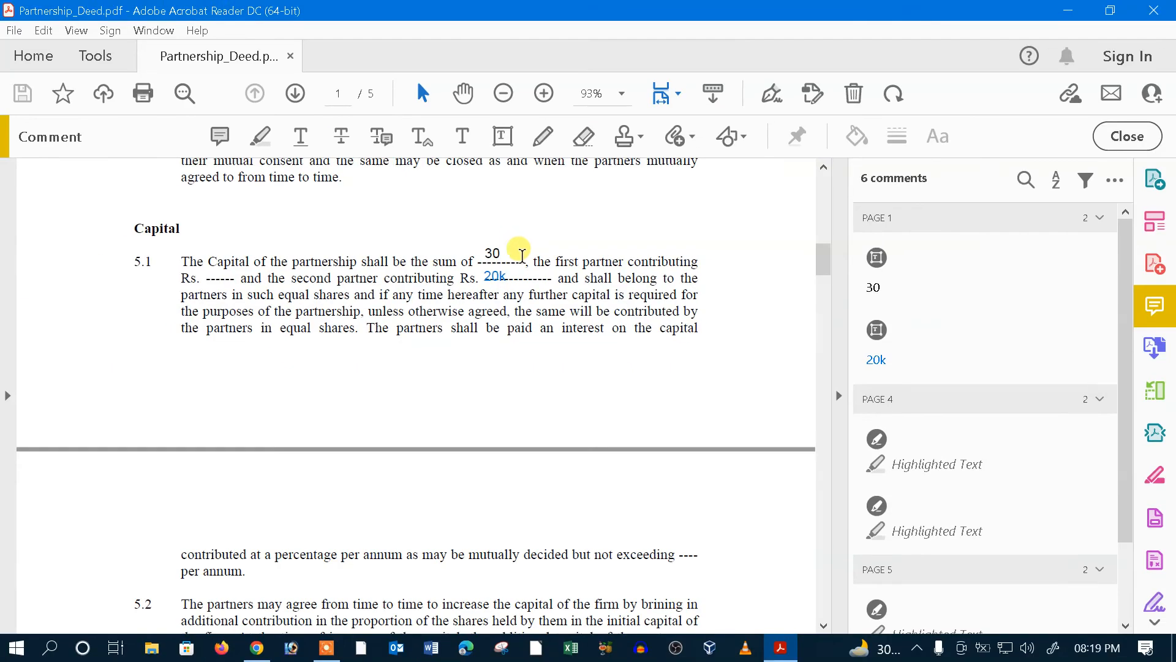
# Step: Review the highlighted clauses on page 4 and the signatory's name on page 5, and close Adobe Acrobat Reader
pyautogui.scroll(-10, 515, 247)
pyautogui.scroll(-15, 590, 331)
pyautogui.scroll(-15, 591, 337)
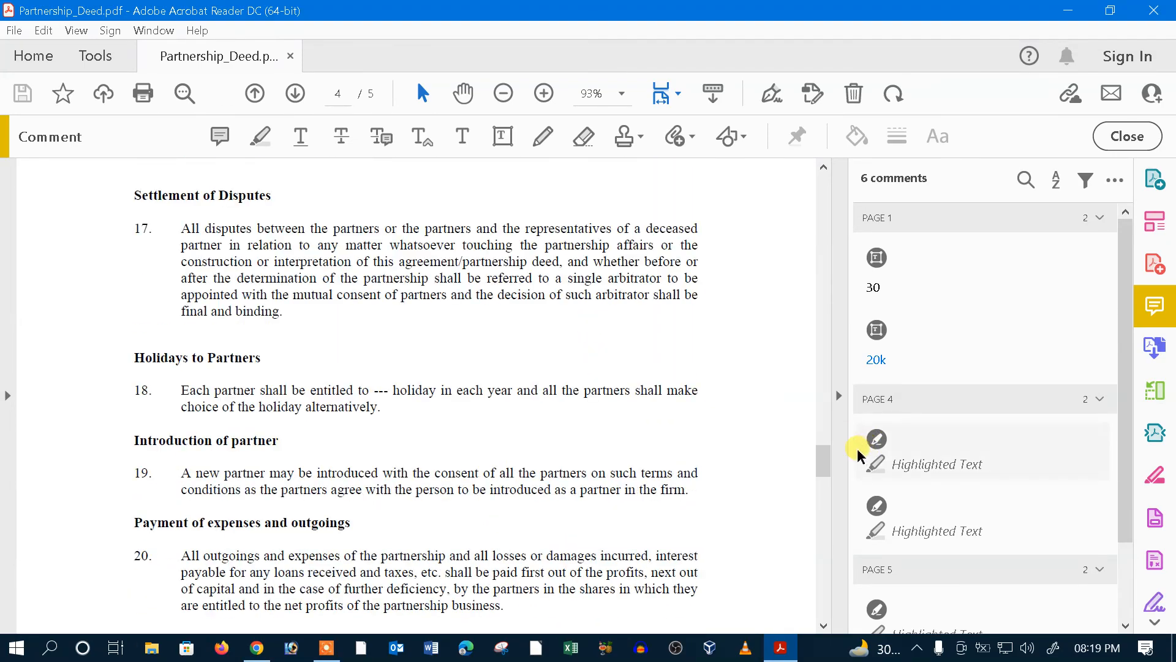
pyautogui.moveTo(823, 461); pyautogui.dragTo(832, 509)
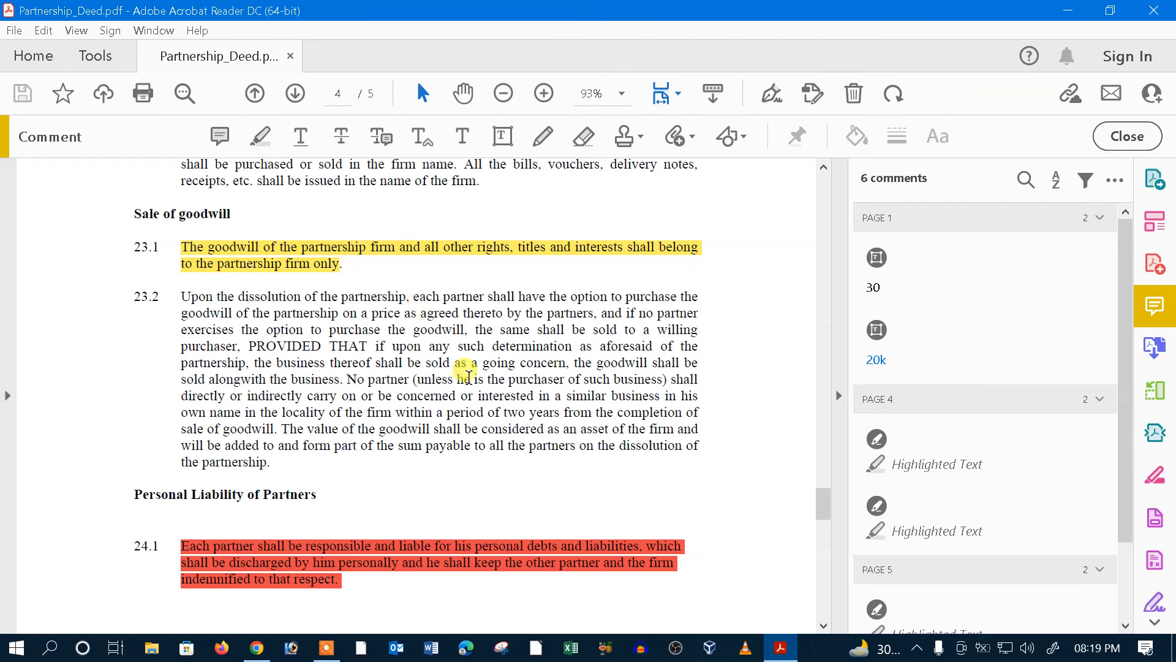
pyautogui.scroll(-15, 469, 375)
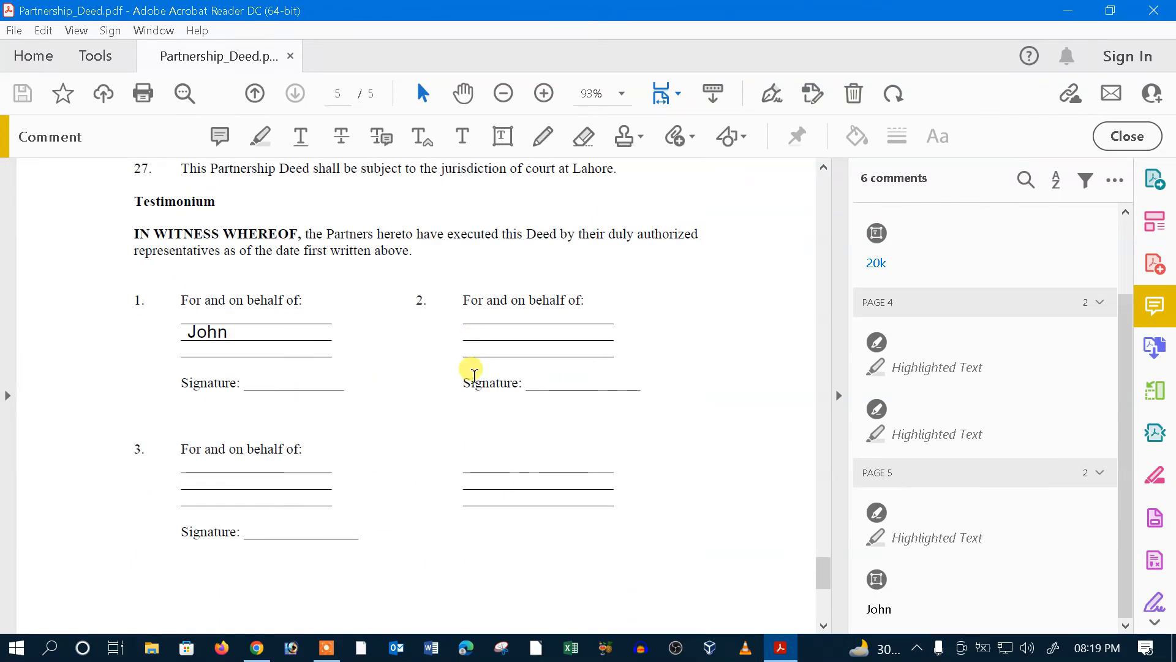
pyautogui.scroll(-3, 473, 369)
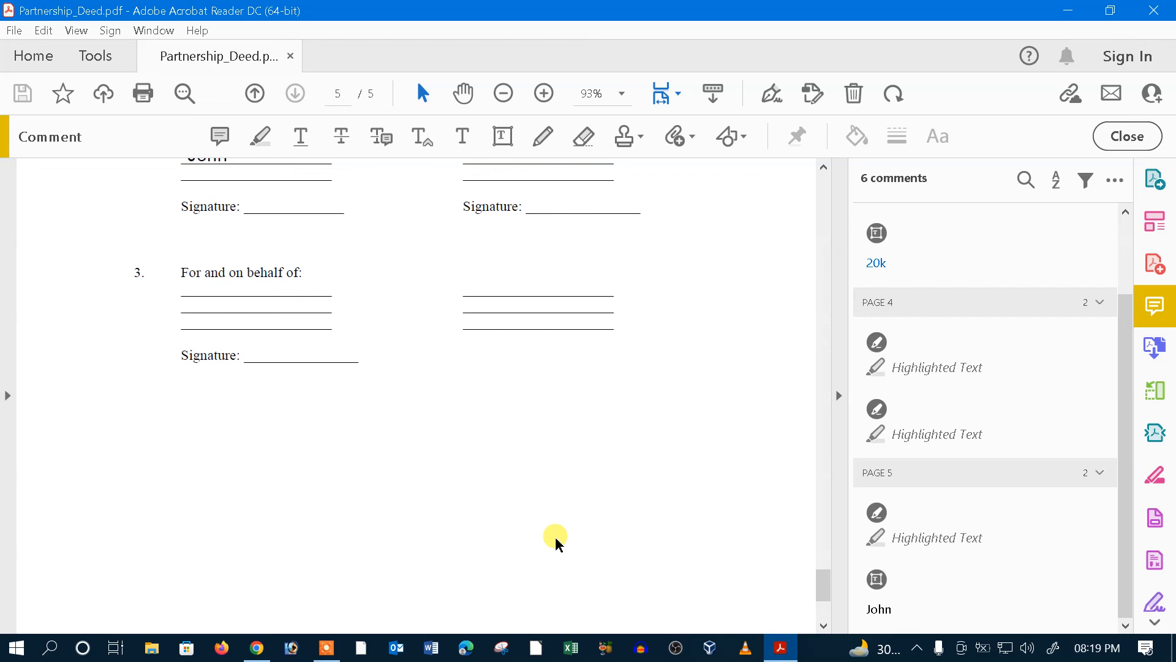
pyautogui.scroll(3, 556, 536)
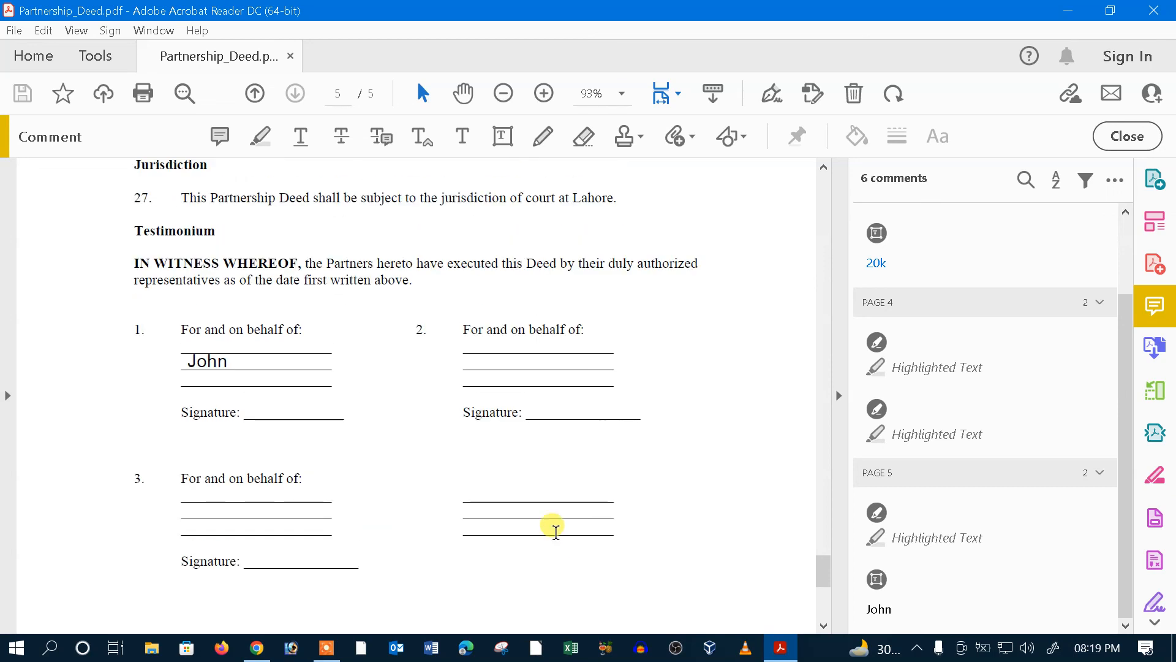
pyautogui.click(1153, 11)
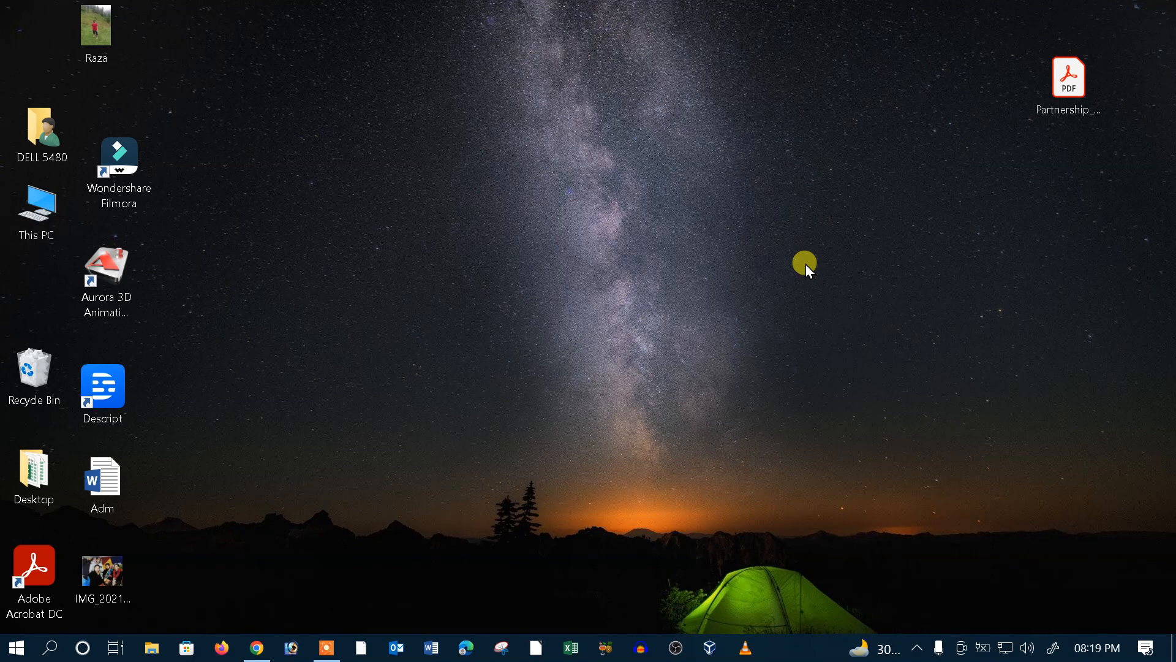